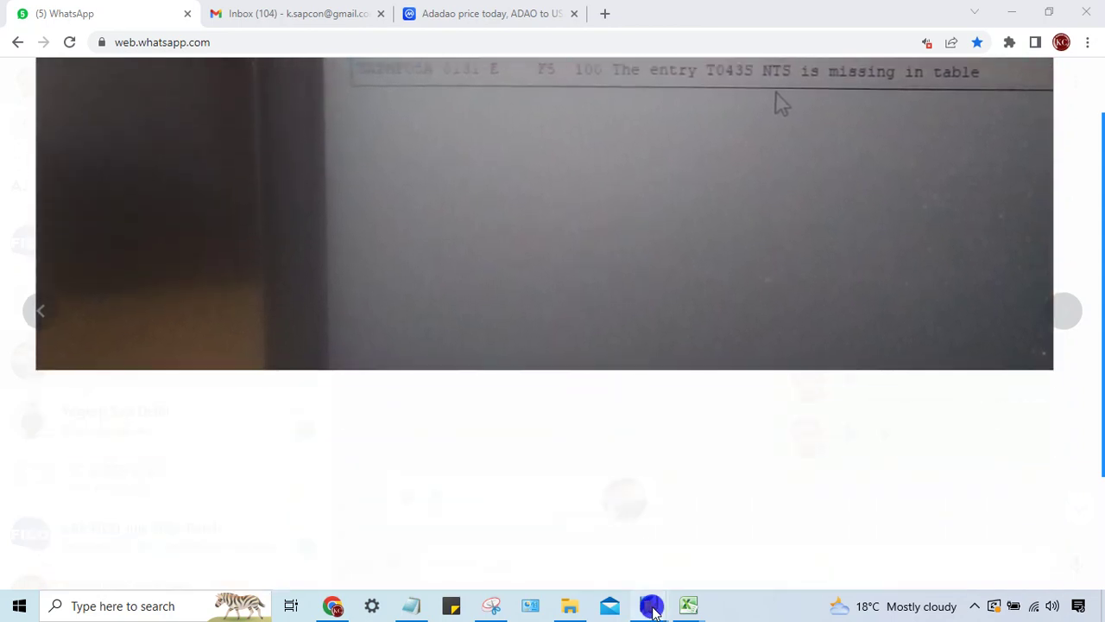
Run FBL3N for G/L account 2010 in company code NTS to list its open items
mouse_move(649, 604)
left_click(656, 563)
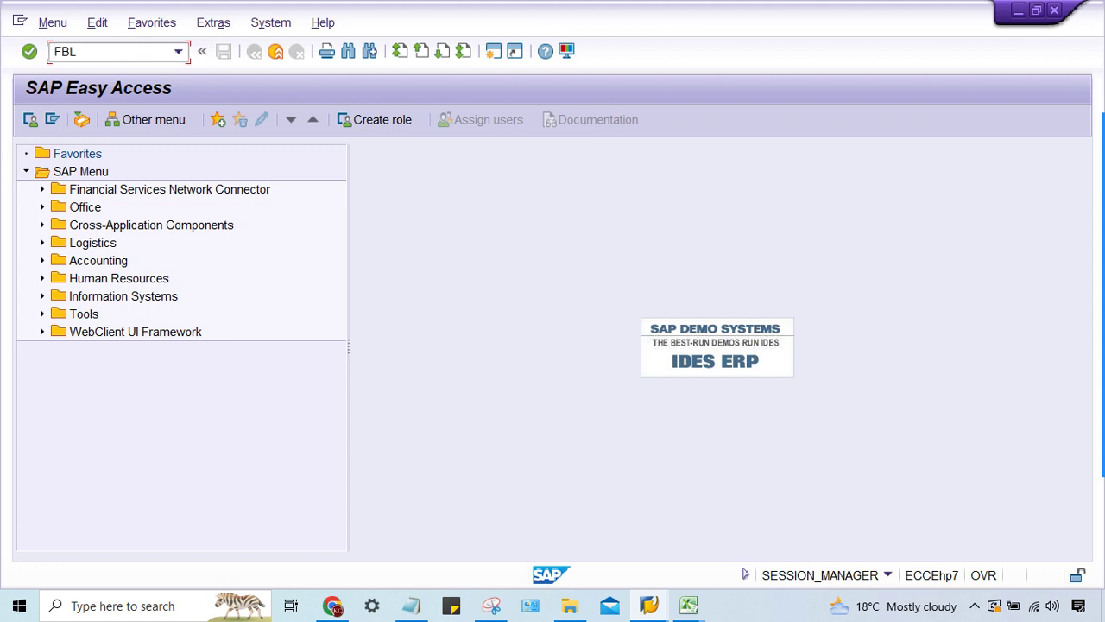
key("Return")
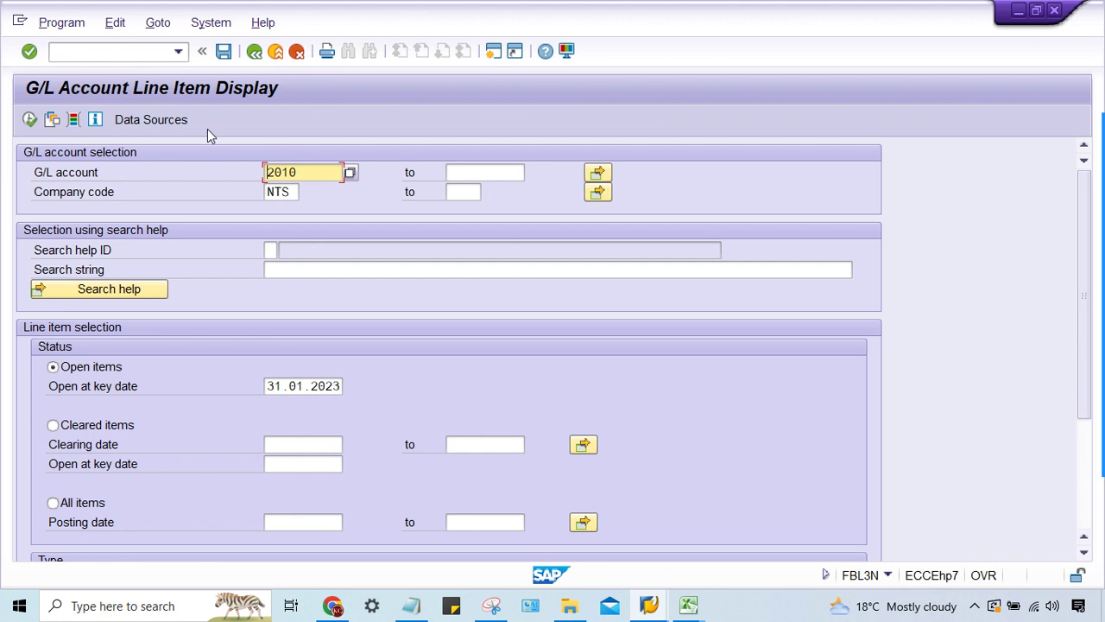
left_click(291, 192)
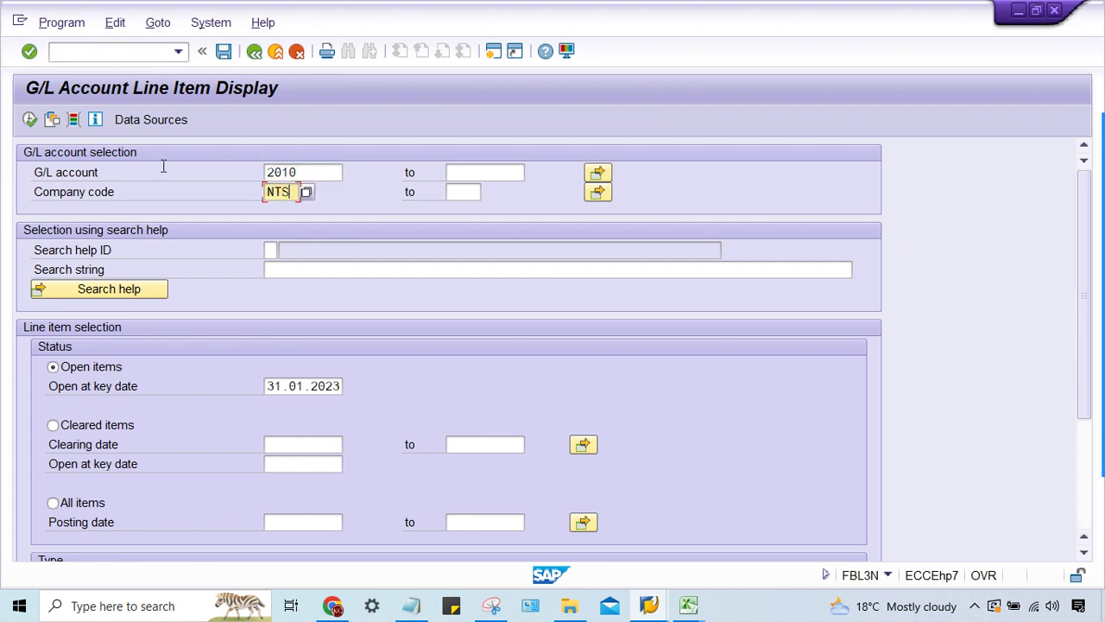
left_click(29, 119)
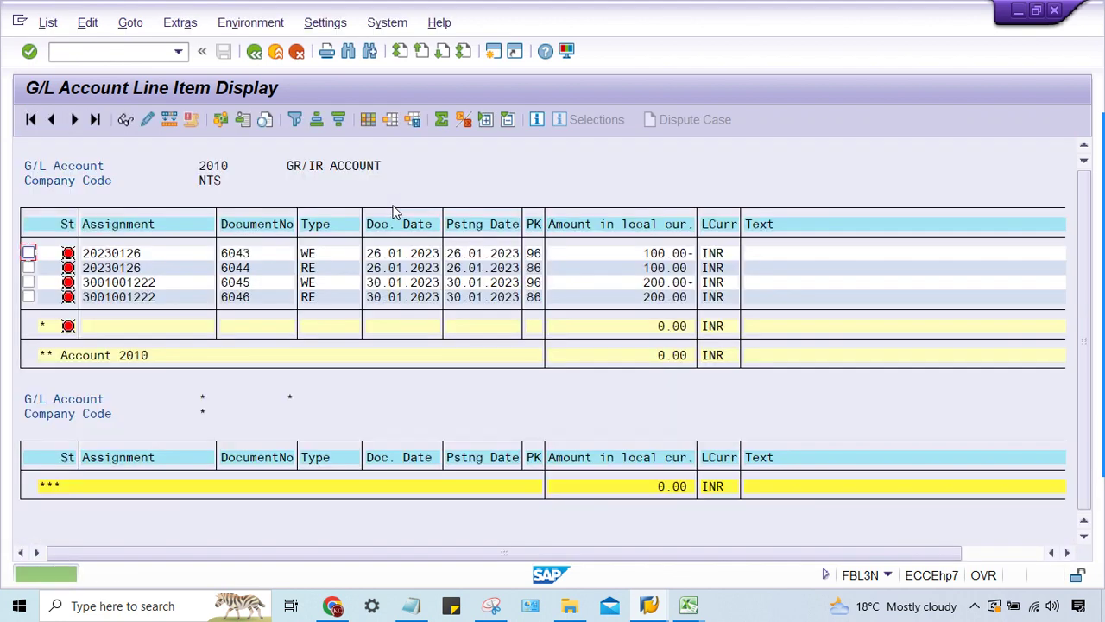
Review the open amounts of documents 6043–6046 (100.00-, 100.00, 200.00-, 200.00) netting to zero
left_click(646, 253)
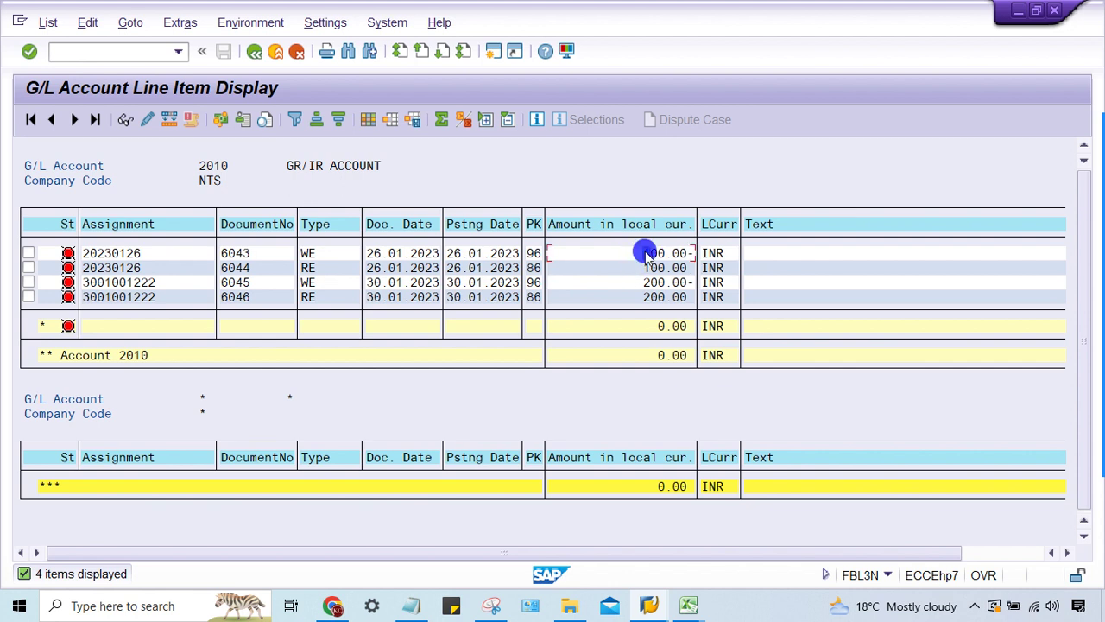
left_click(637, 269)
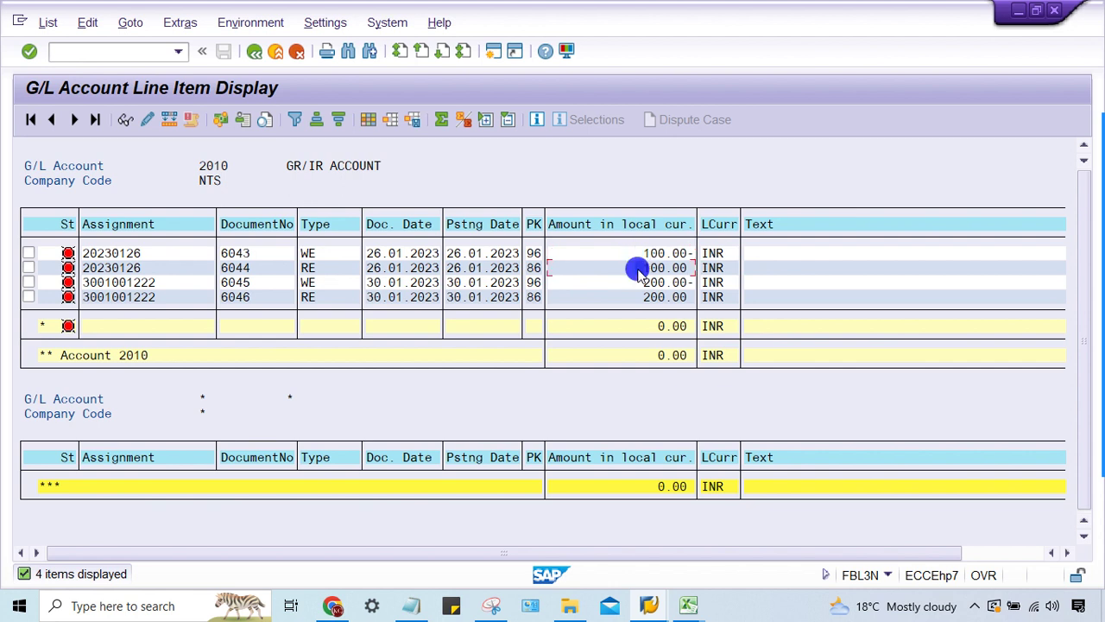
left_click(637, 296)
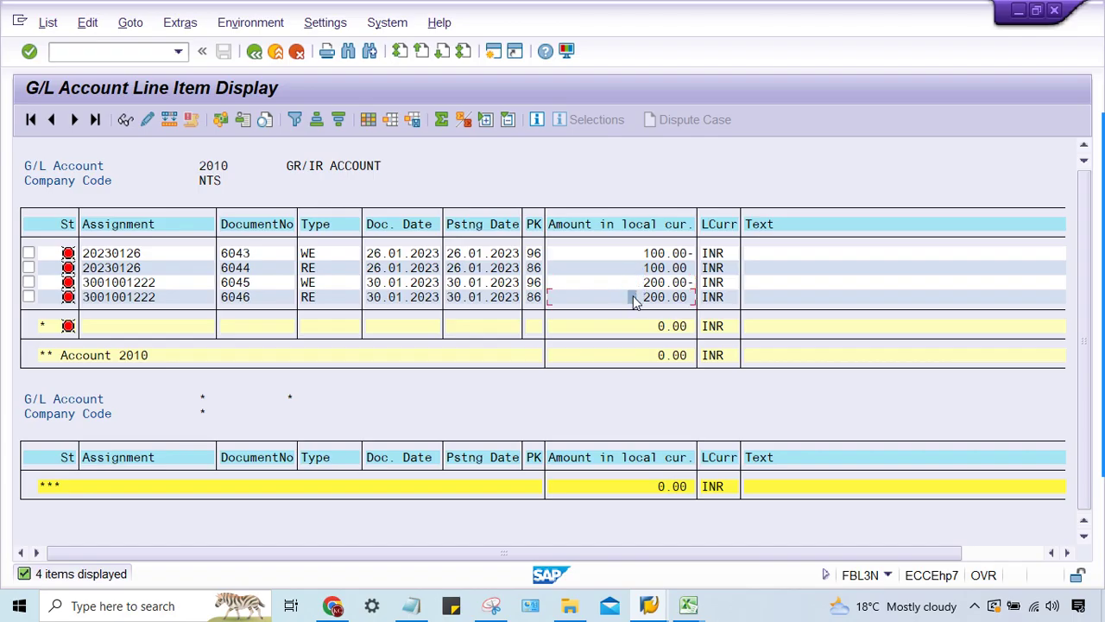
left_click(324, 297)
left_click(646, 268)
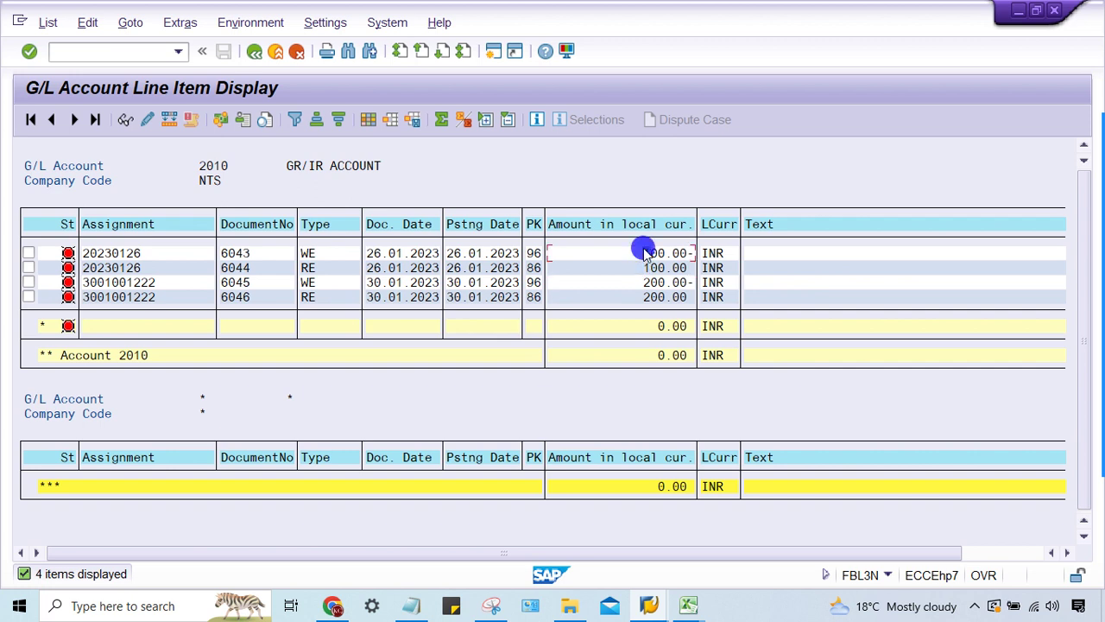
left_click(646, 253)
left_click(648, 283)
left_click(638, 280)
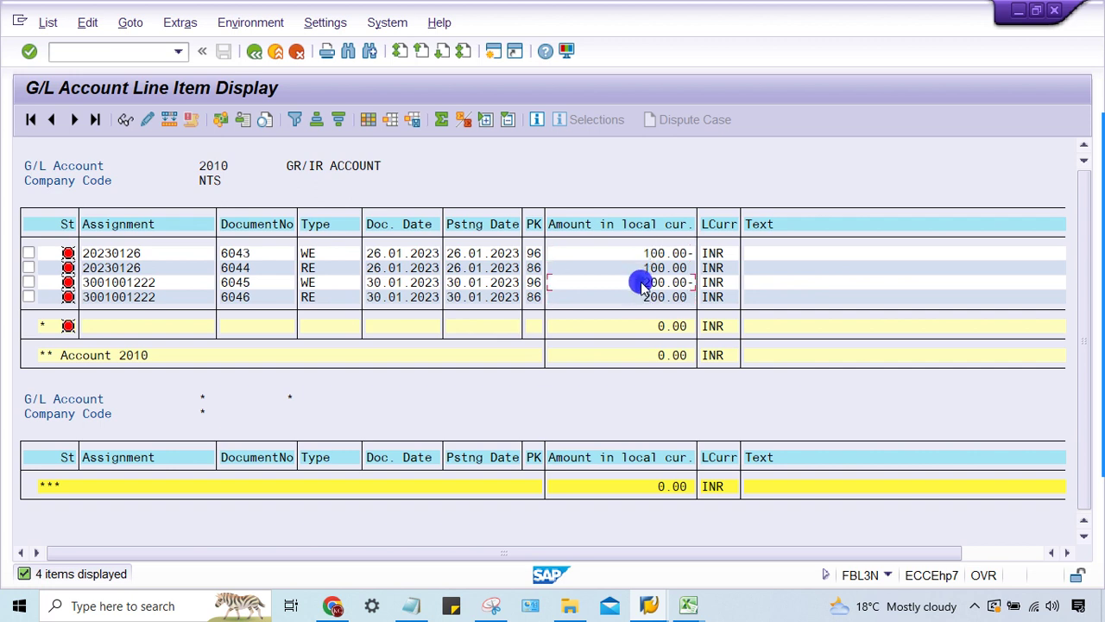
left_click(661, 327)
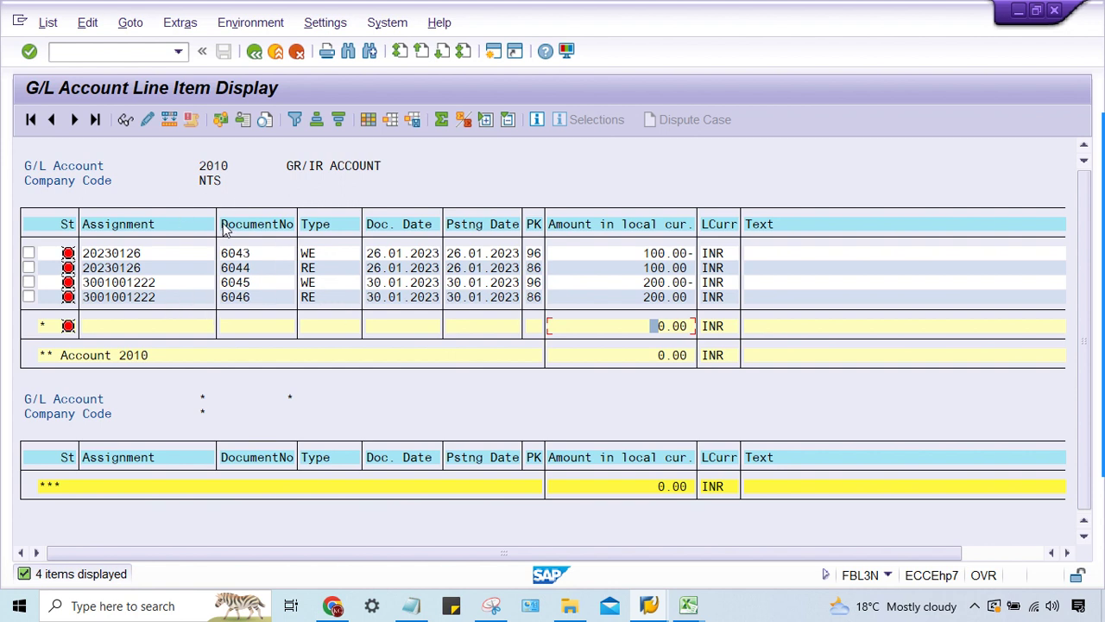
Open automatic clearing (F.13) and enter fiscal year 2023
left_click(119, 53)
type("/NF.13")
key("Return")
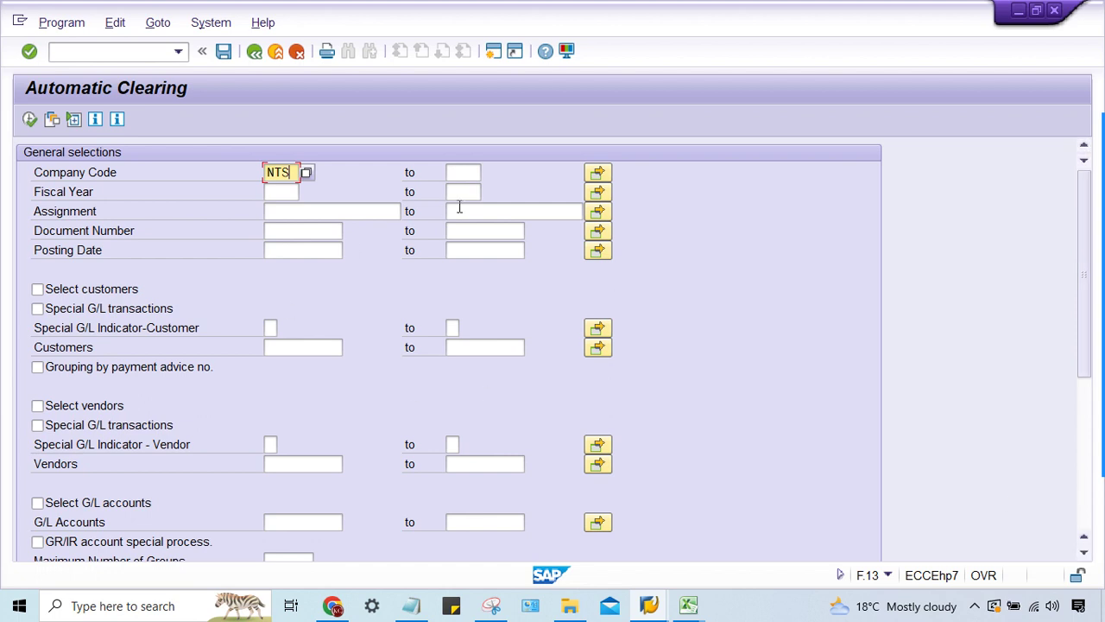
left_click(273, 191)
type("2023")
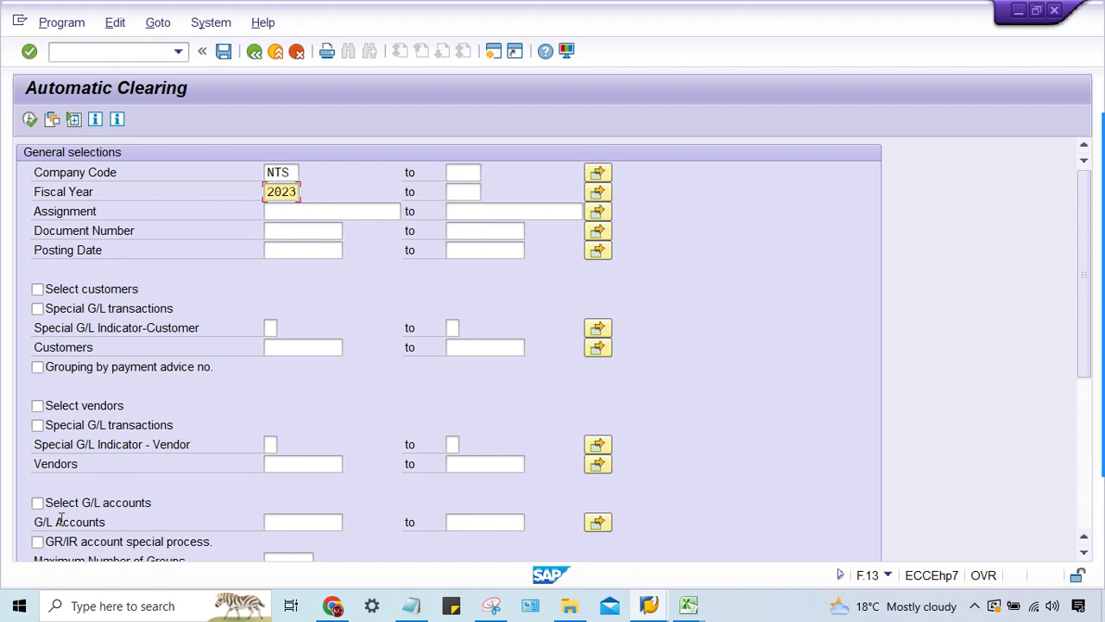
Select G/L account 2010 and execute the test run, which finds no documents
left_click(37, 503)
left_click(285, 522)
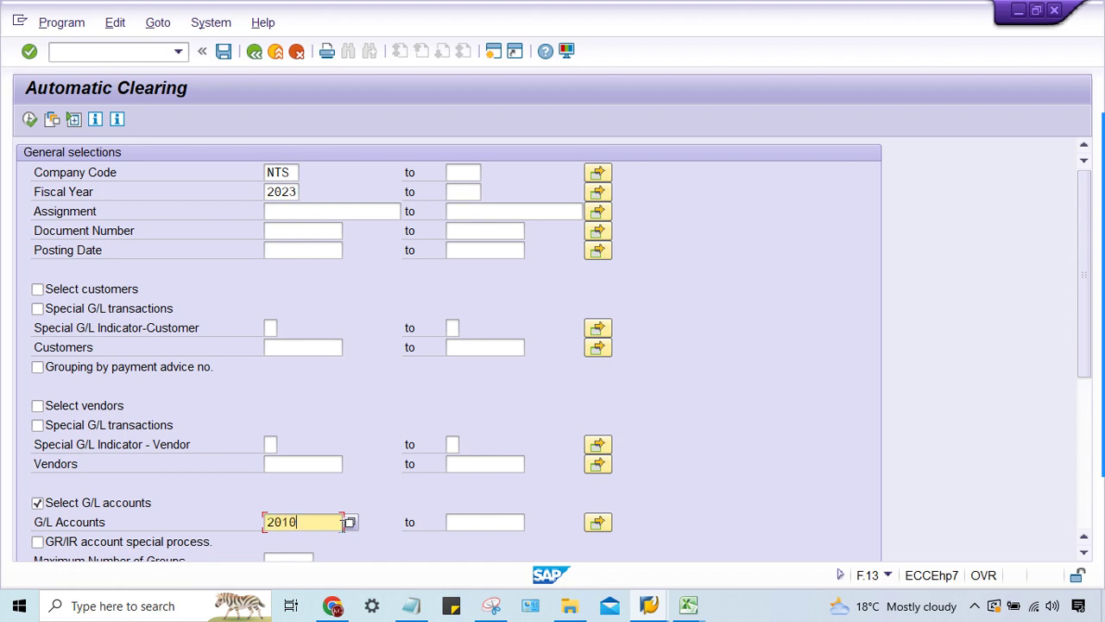
scroll(280, 362, "down", 5)
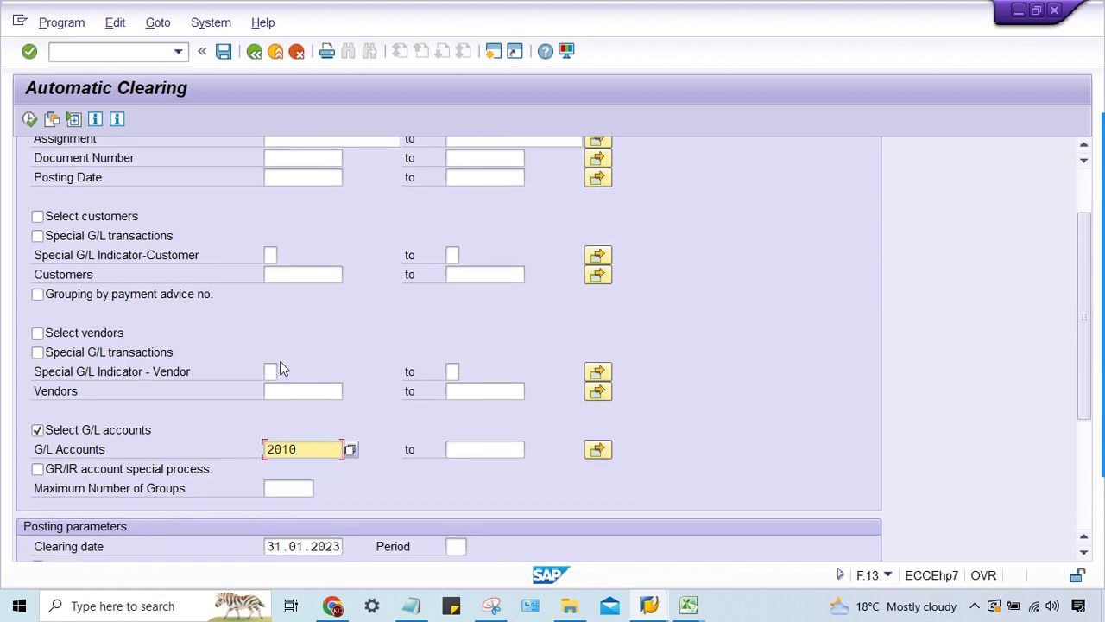
scroll(77, 233, "up", 2)
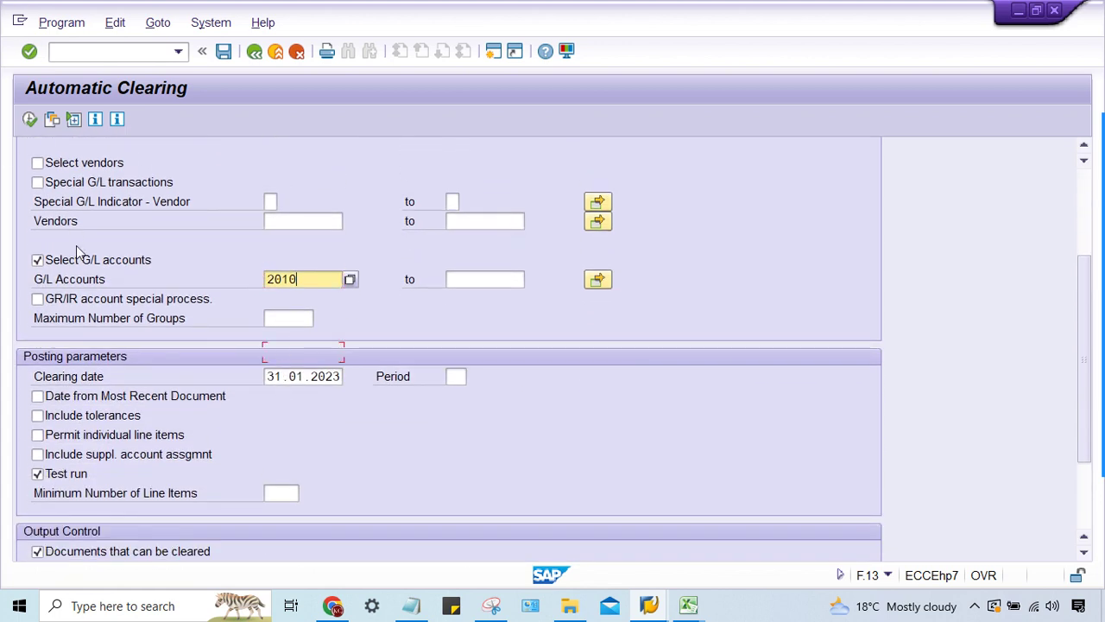
left_click(30, 119)
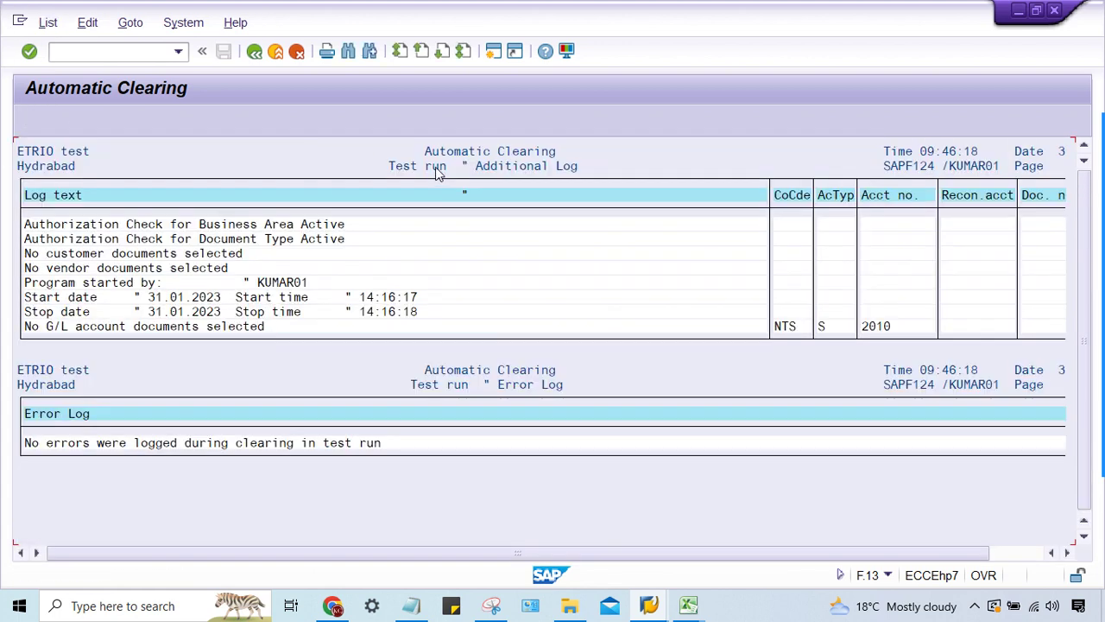
Reopen F.13 from the command history and go back to its selection screen
left_click(178, 51)
left_click(134, 75)
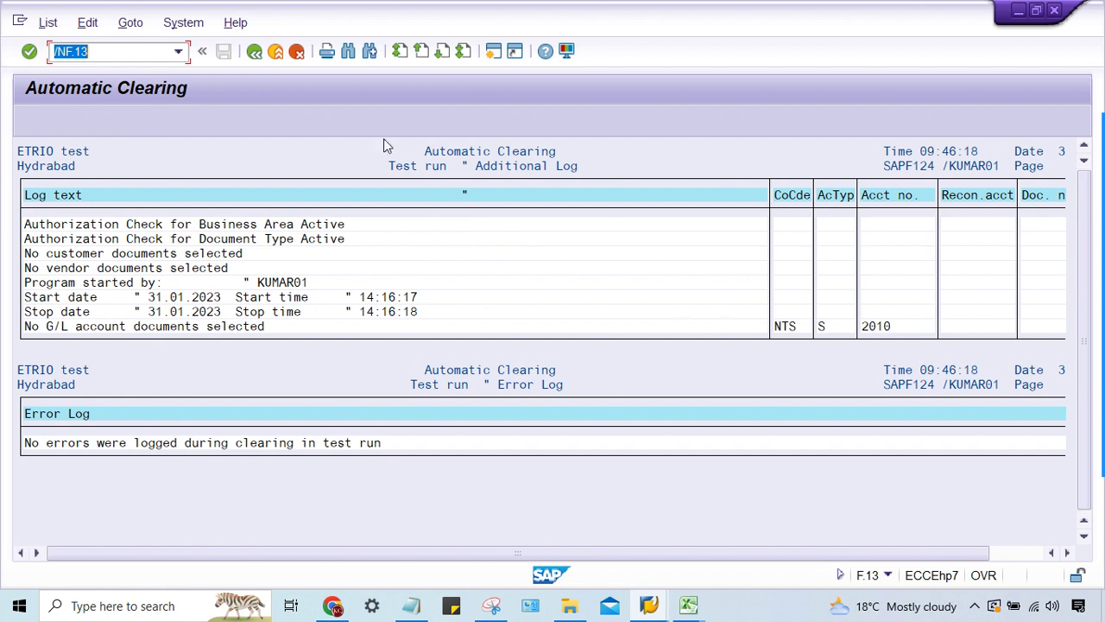
left_click(255, 54)
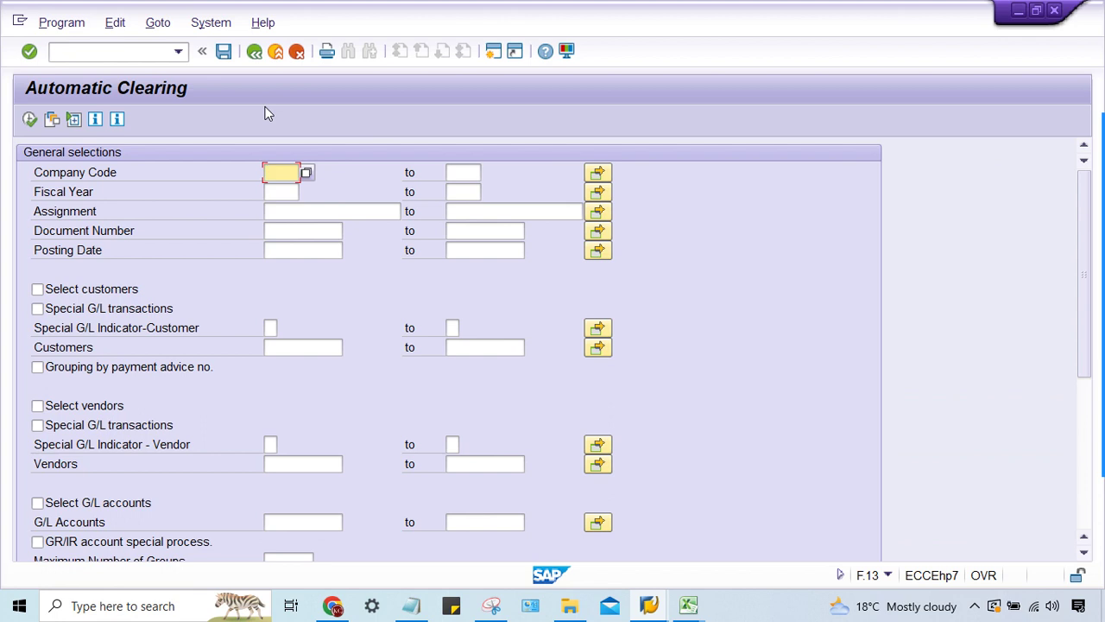
Run the clearing test for G/L account 2010 with fiscal year 2022
left_click(281, 186)
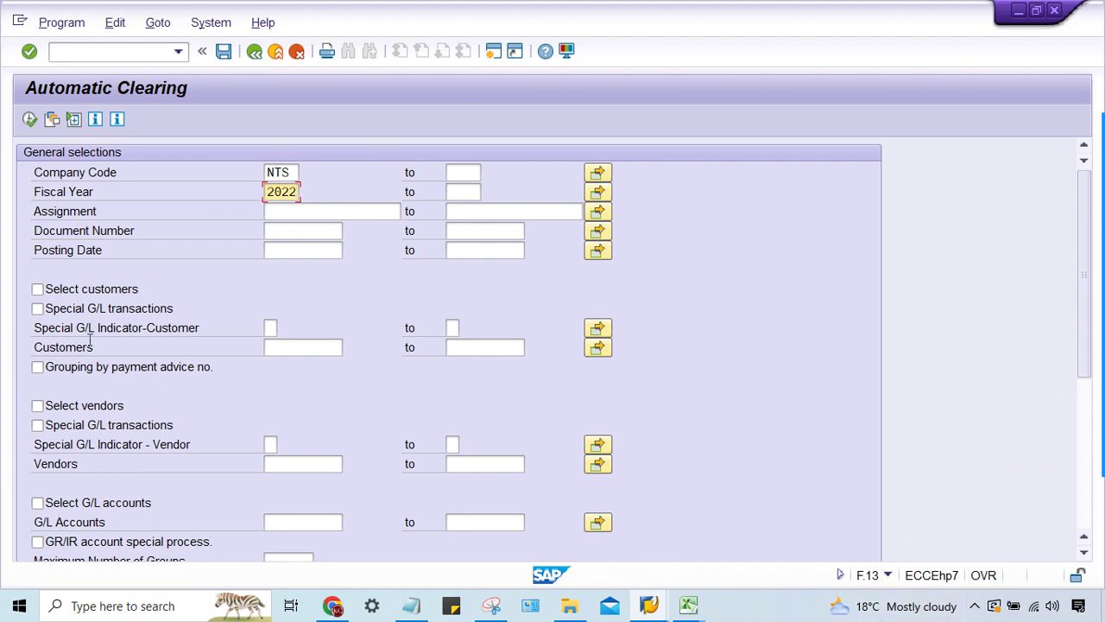
left_click(38, 503)
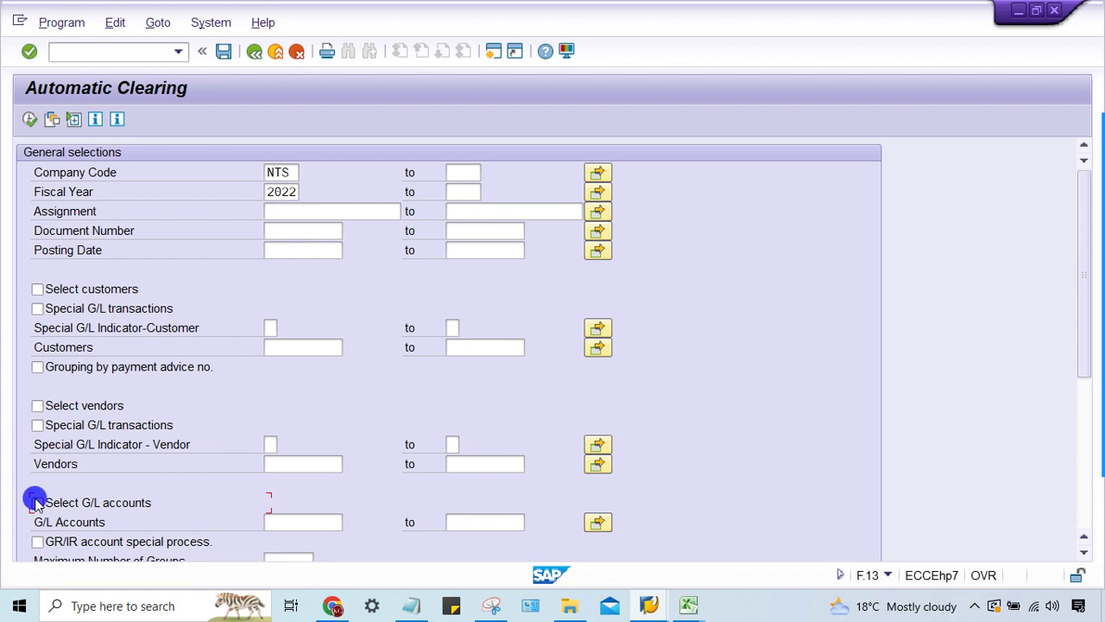
left_click(304, 521)
type("2010")
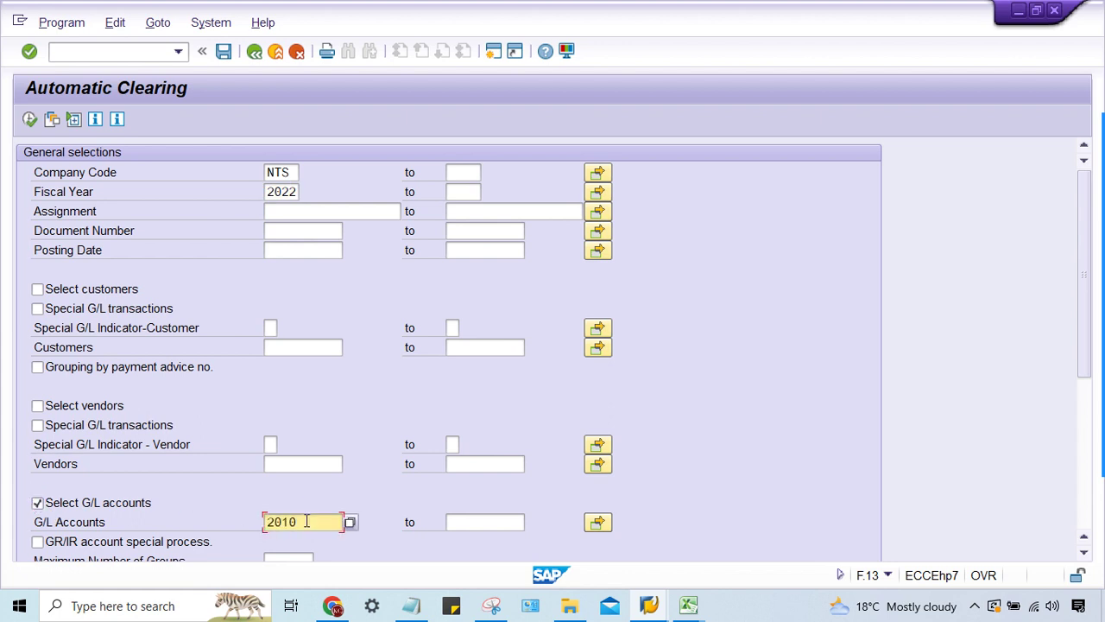
scroll(308, 536, "down", 5)
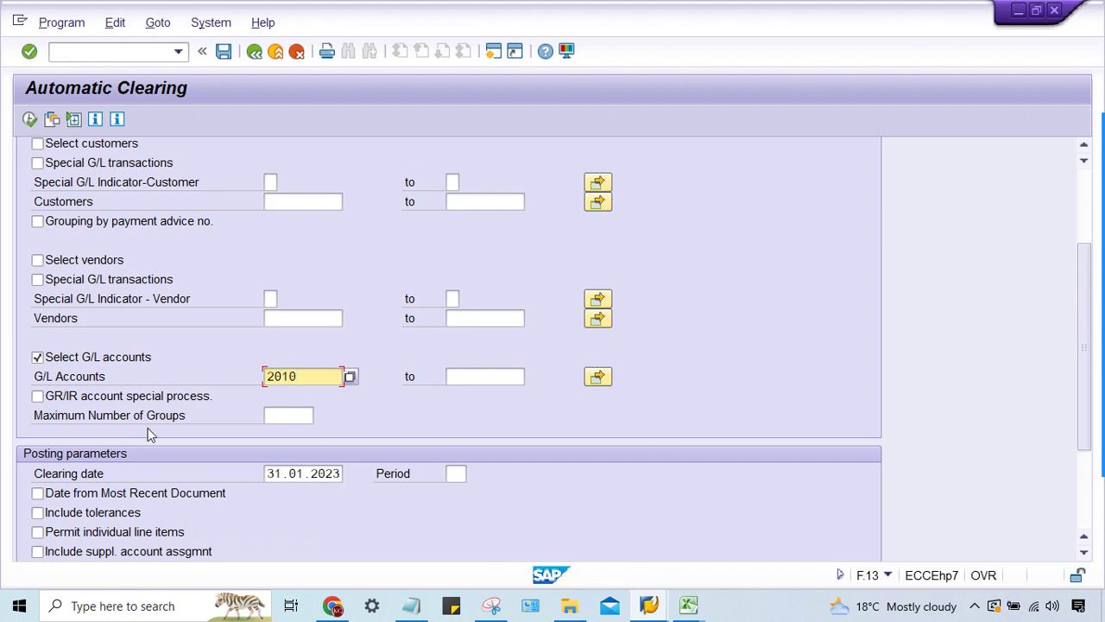
scroll(190, 511, "down", 1)
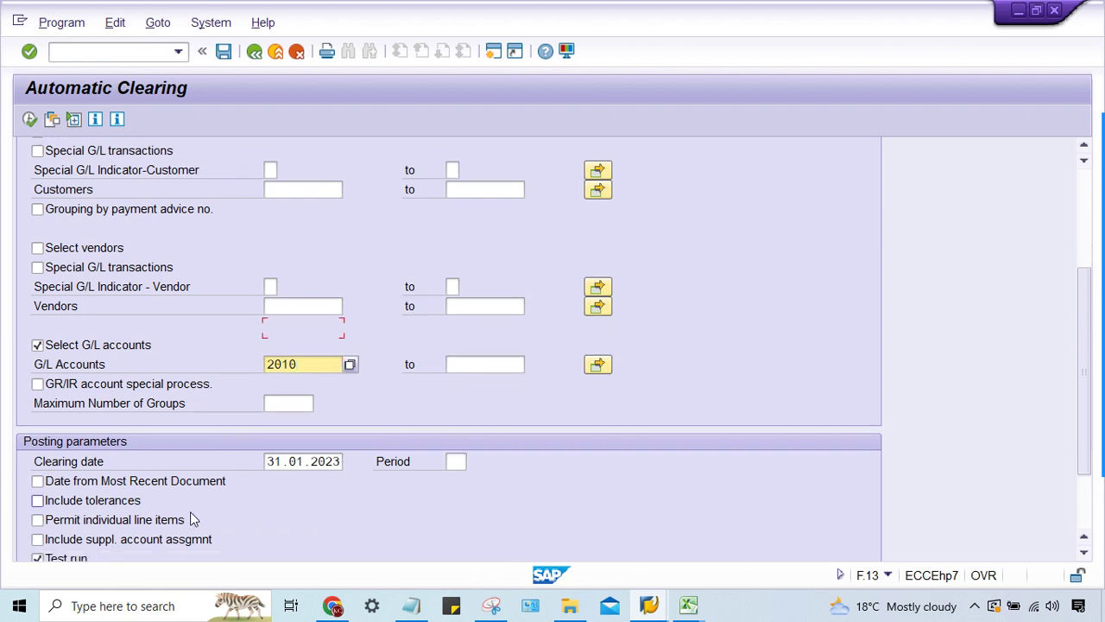
scroll(198, 510, "up", 5)
left_click(30, 119)
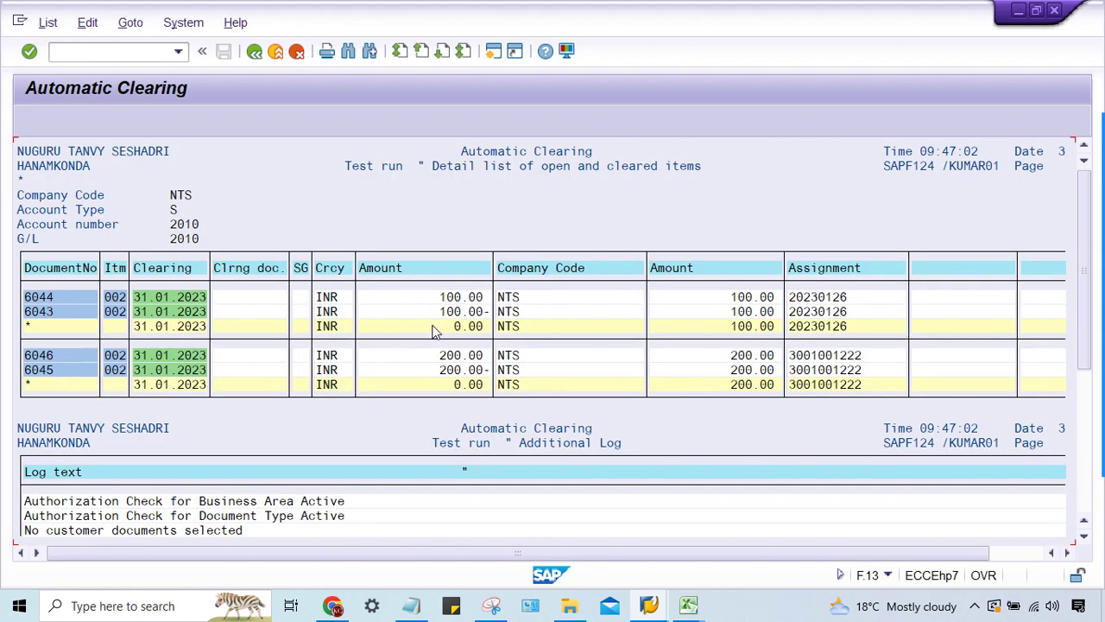
Check the clearable 100.00- and 200.00- amounts of documents 6043 and 6045, then go back
left_click(436, 311)
left_click(436, 370)
left_click(253, 53)
scroll(172, 442, "down", 5)
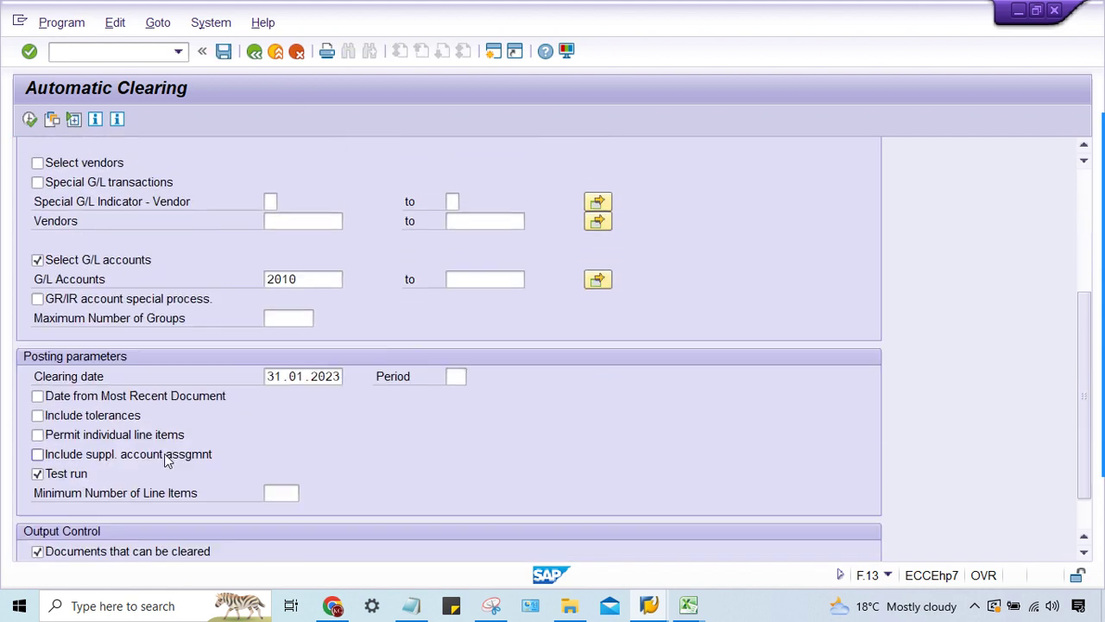
Execute a production clearing run, which fails on the missing T043S NTS entry
left_click(53, 421)
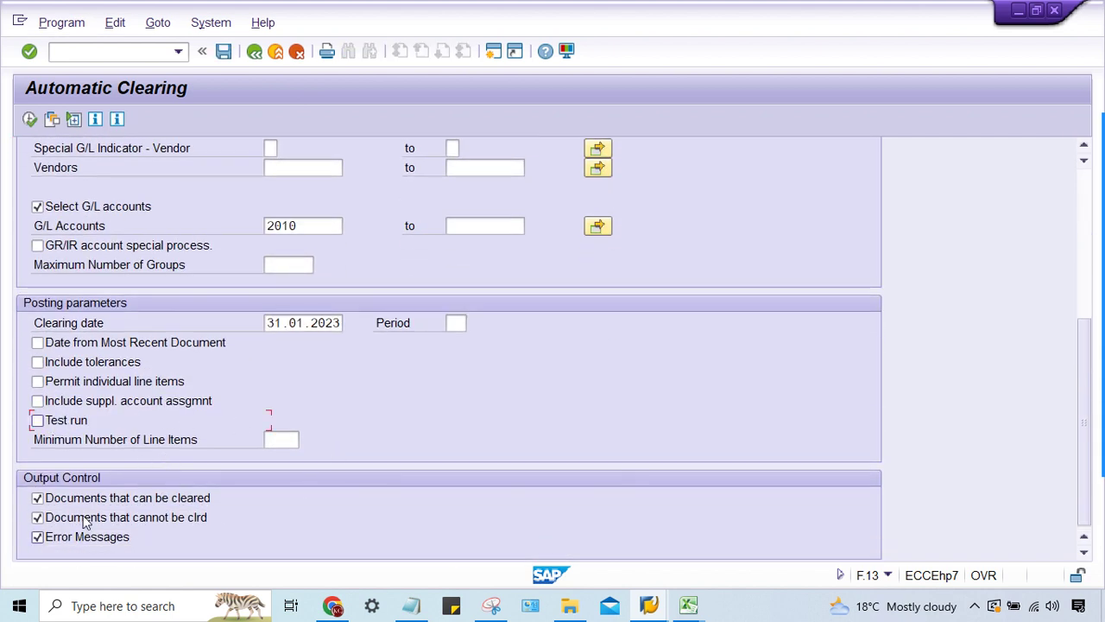
left_click(28, 119)
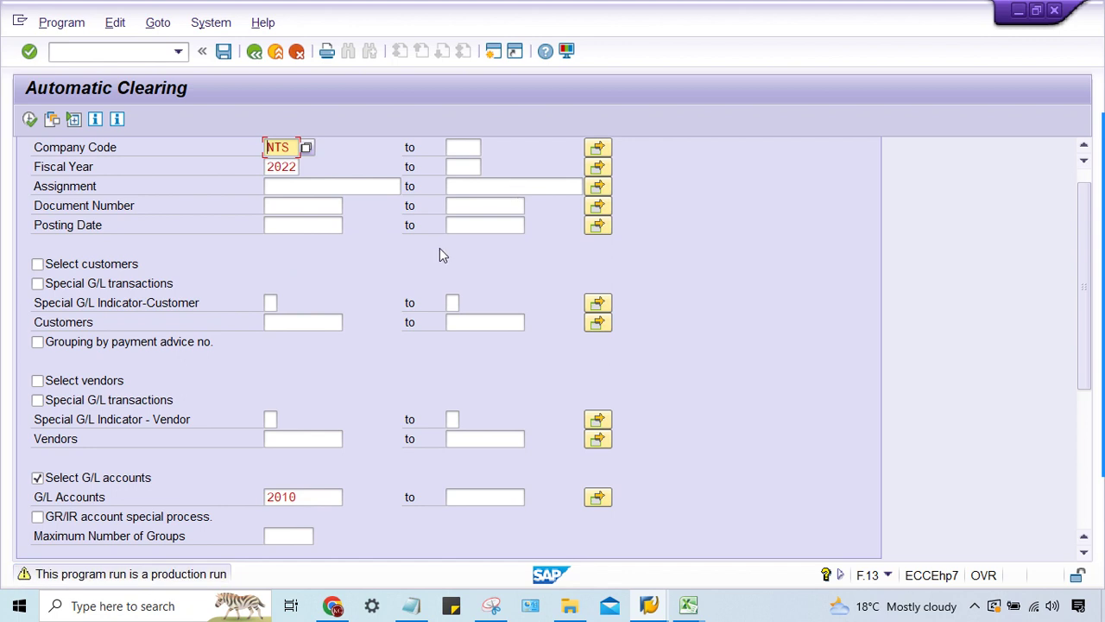
key("Return")
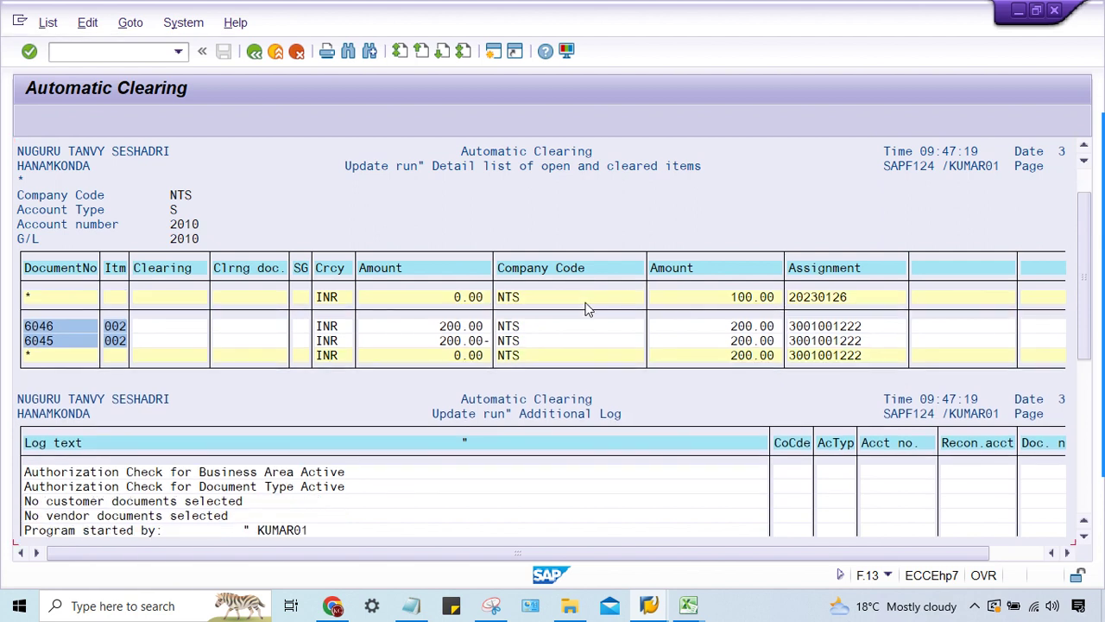
left_click_drag(1086, 289, 1077, 461)
scroll(724, 384, "down", 1)
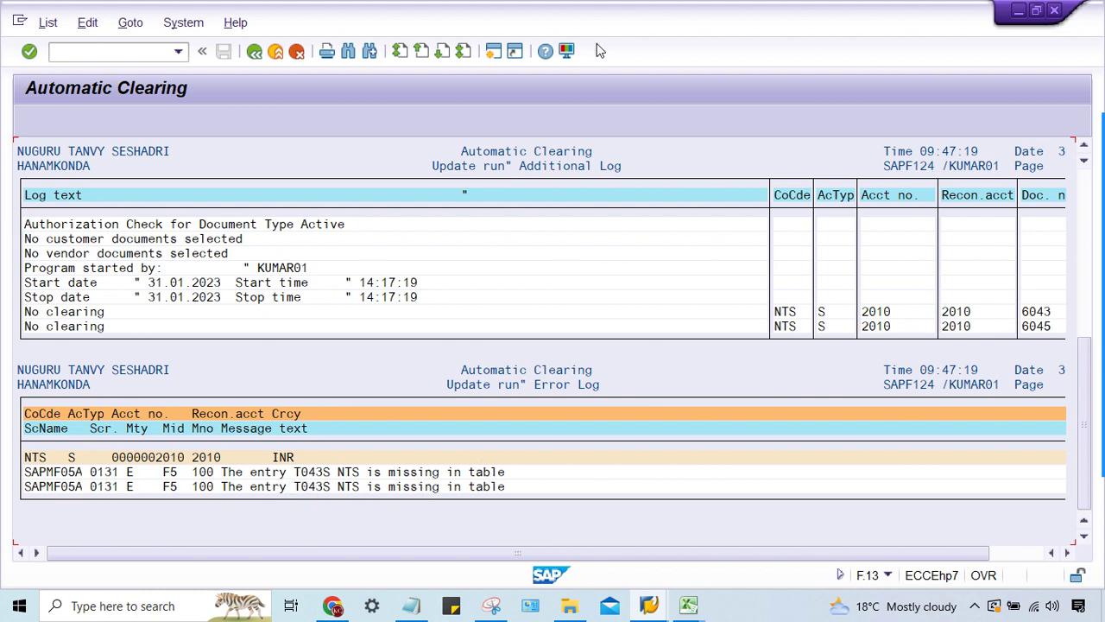
Return to the selection screen, re-enable Test run and execute the test again
left_click(255, 51)
scroll(62, 425, "down", 5)
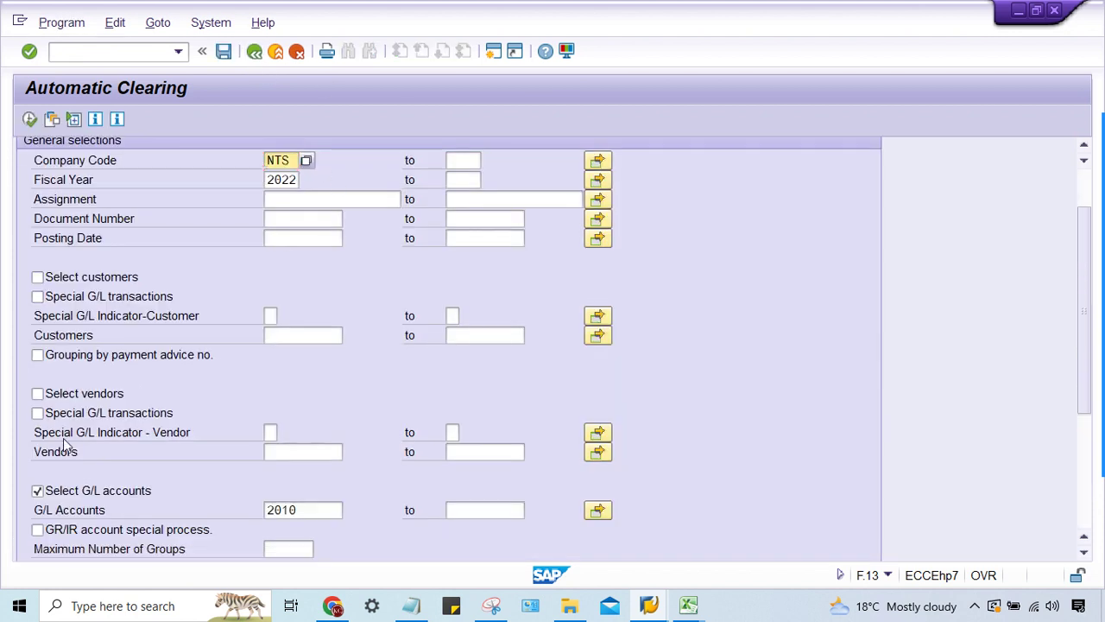
left_click(41, 462)
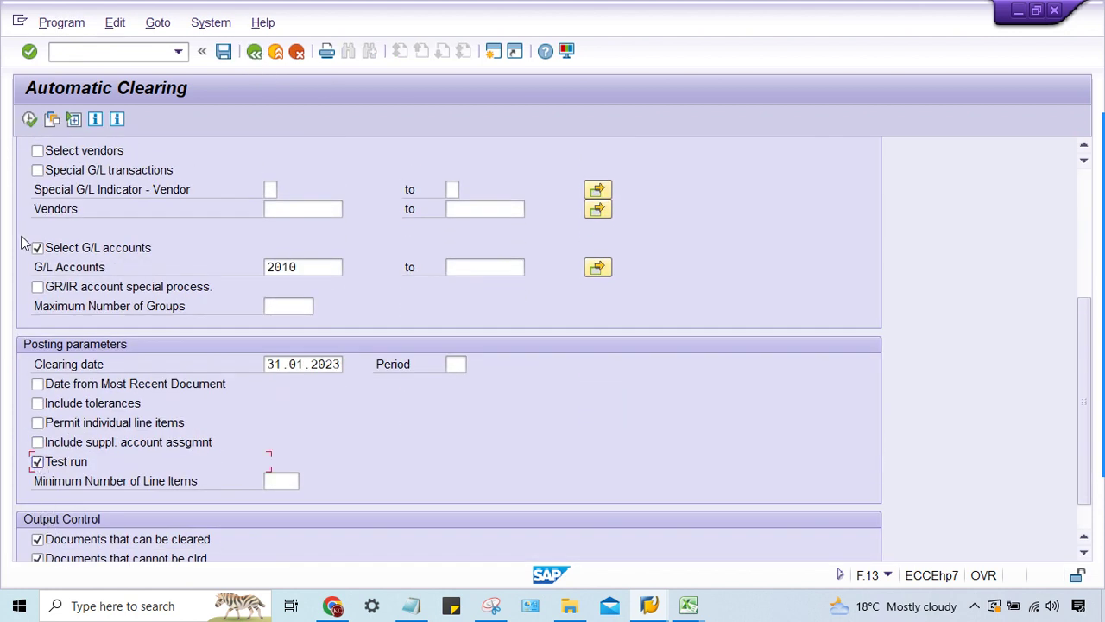
left_click(29, 118)
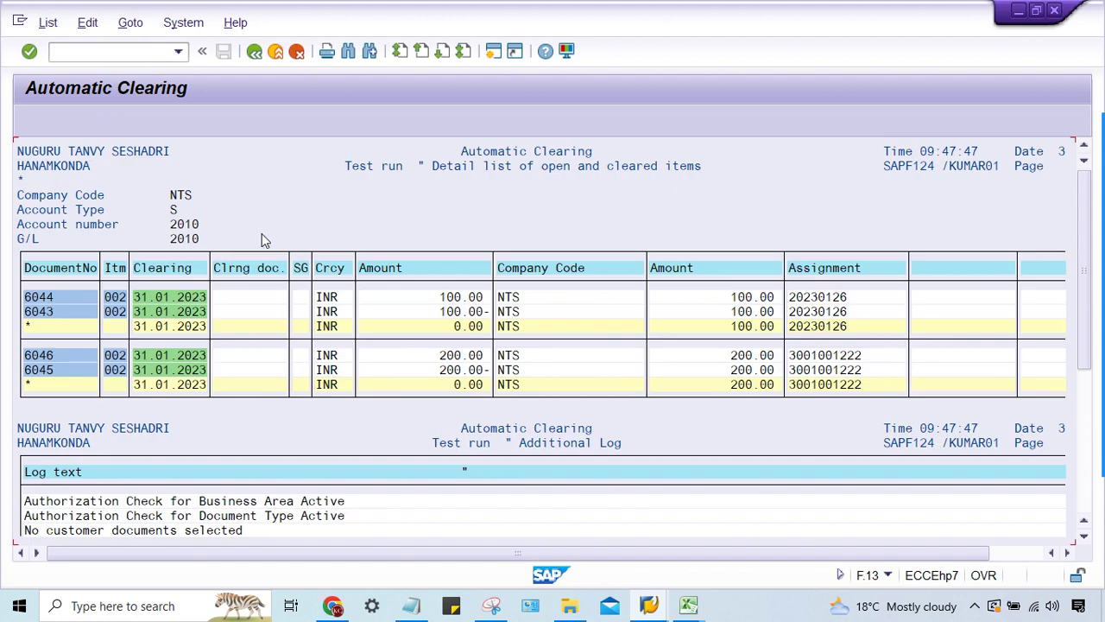
Open the SE16 selection screen for table T043S with company code NTS
left_click(121, 52)
key("Return")
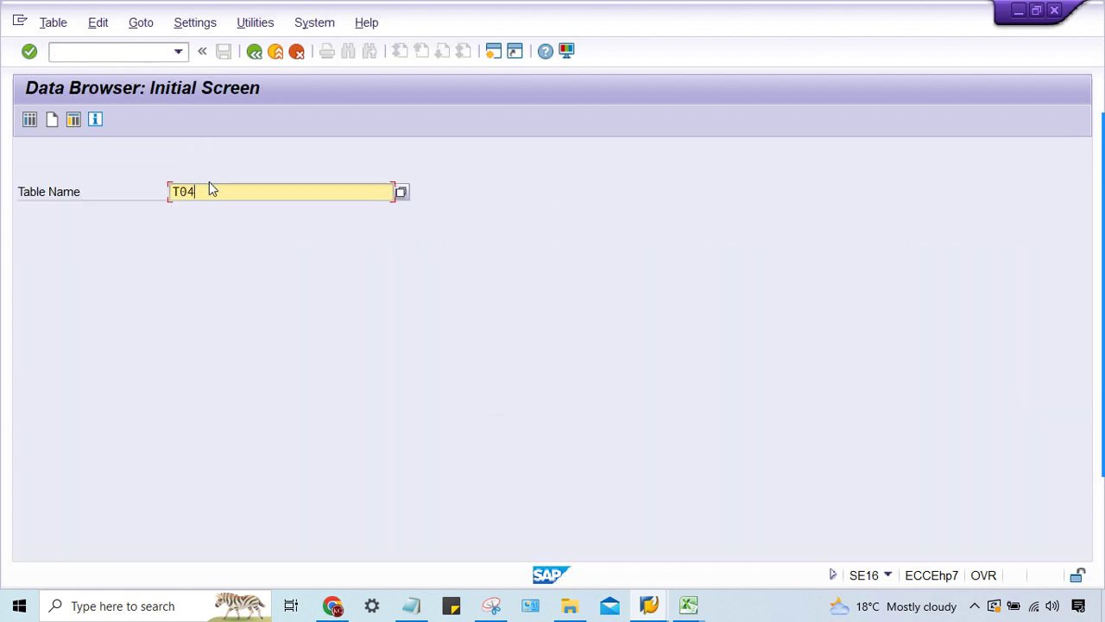
key("Return")
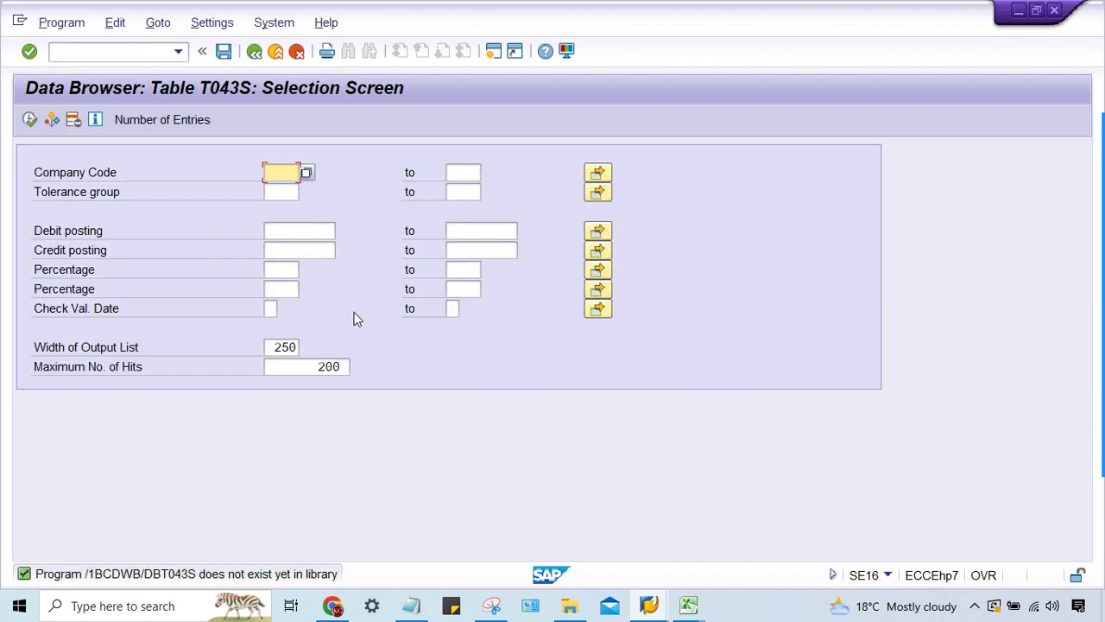
left_click(282, 190)
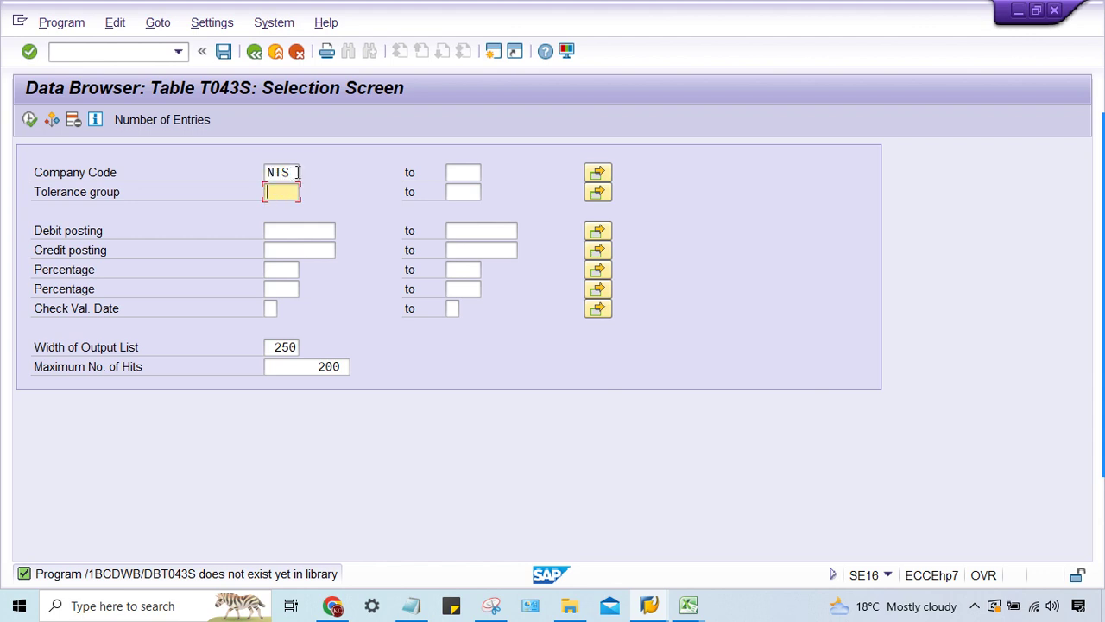
left_click(296, 172)
left_click(98, 49)
type("/NOBA")
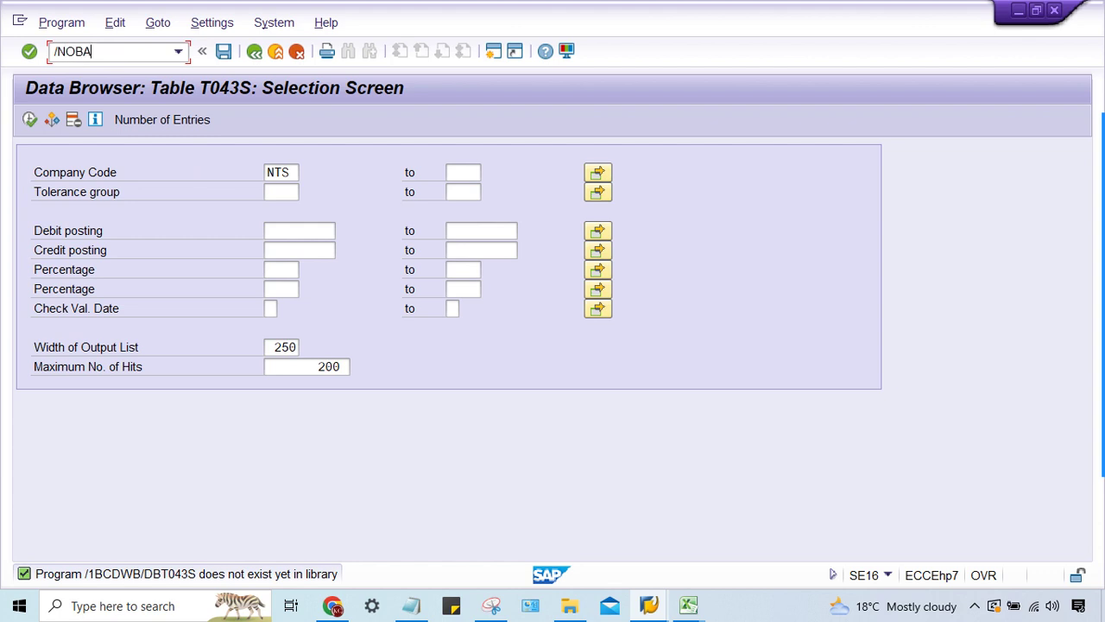
type("4")
Show NTS's OBA4 user tolerances: INR, 9,999,999,999.00 limits, 5.000% cash discount
key("Return")
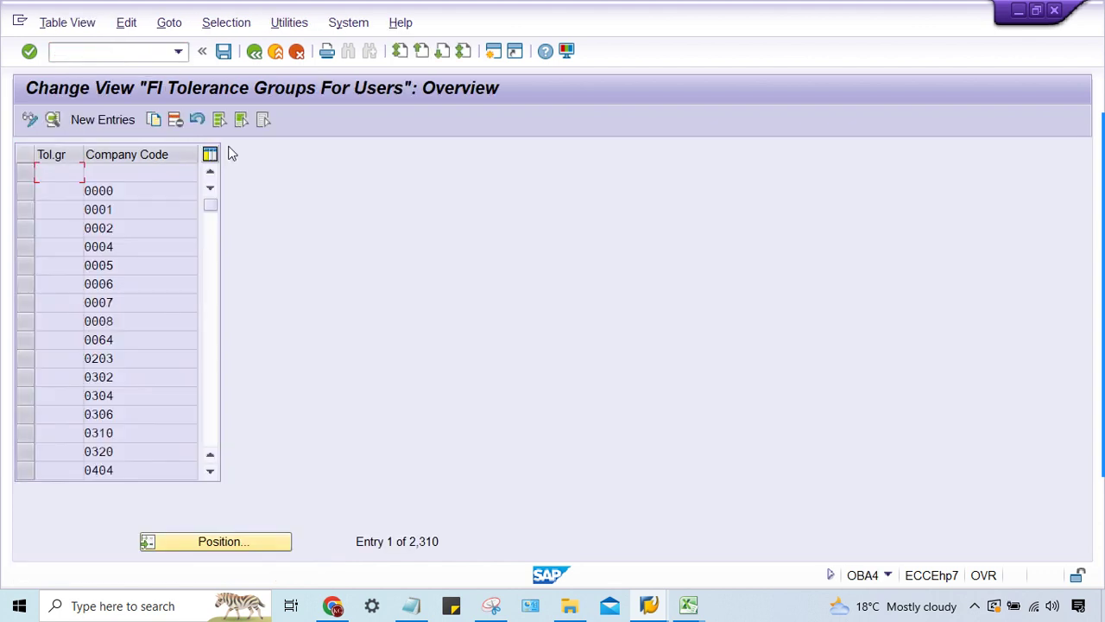
left_click(218, 540)
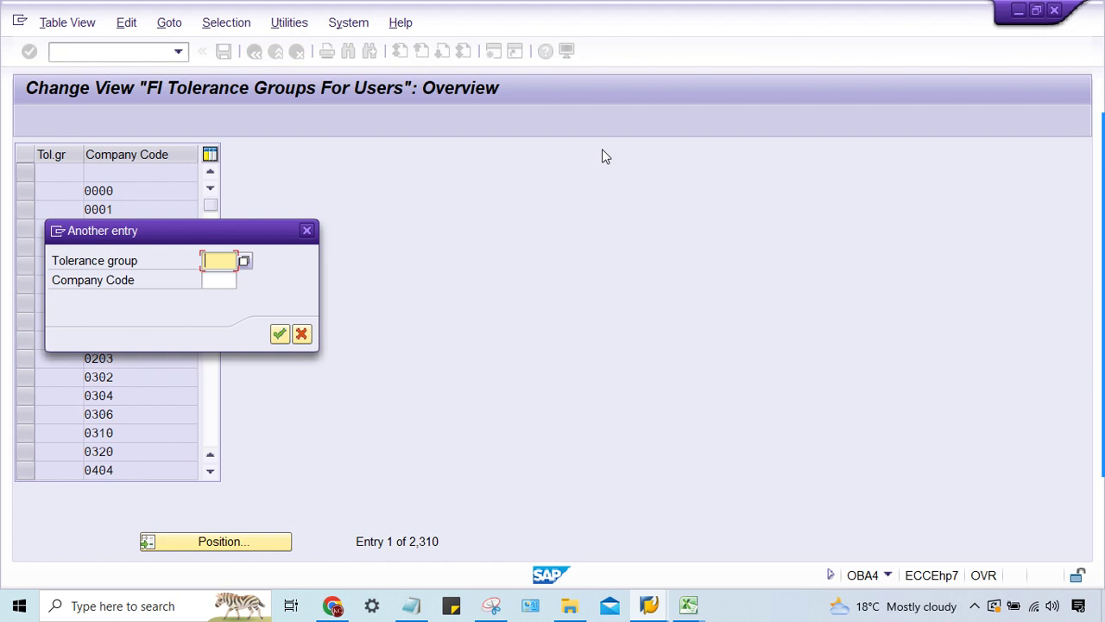
key("Tab")
type("NTS")
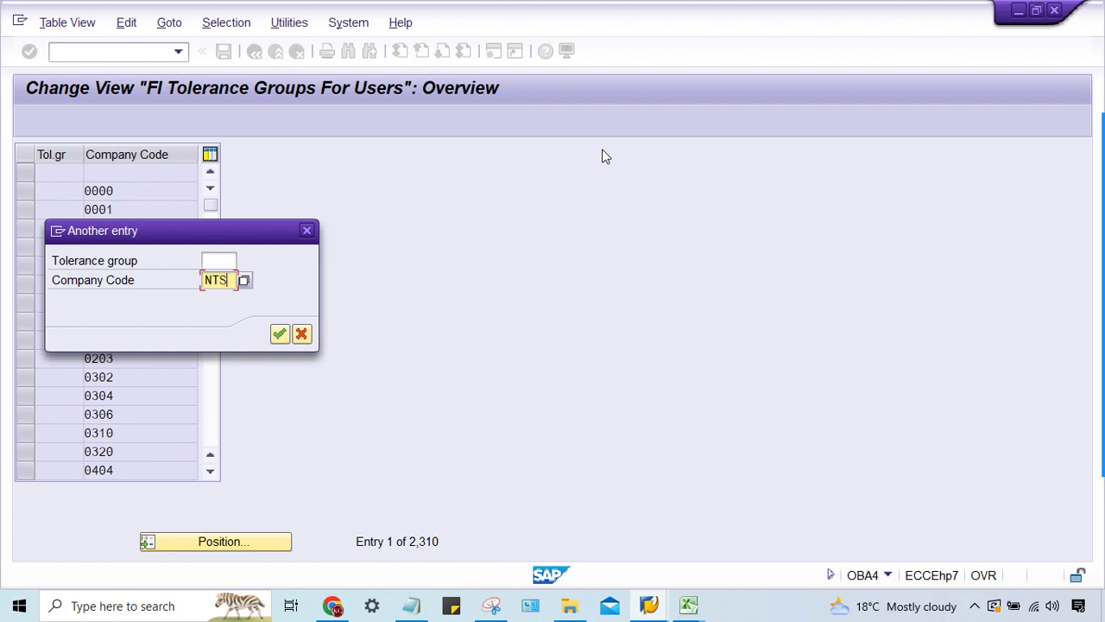
key("Return")
double_click(119, 172)
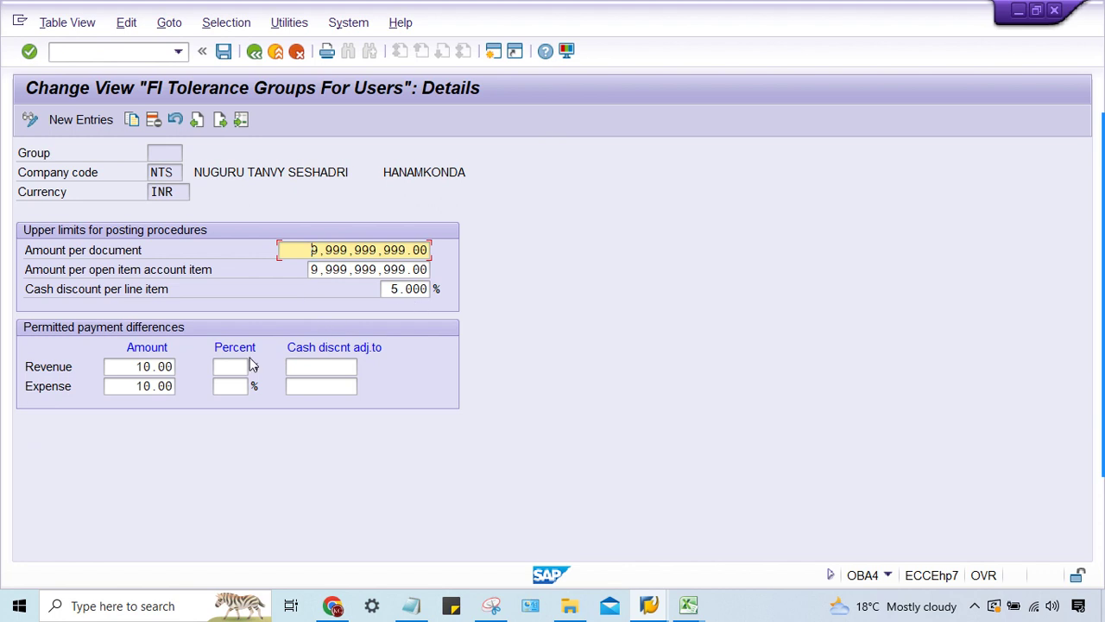
left_click(104, 47)
type("/N")
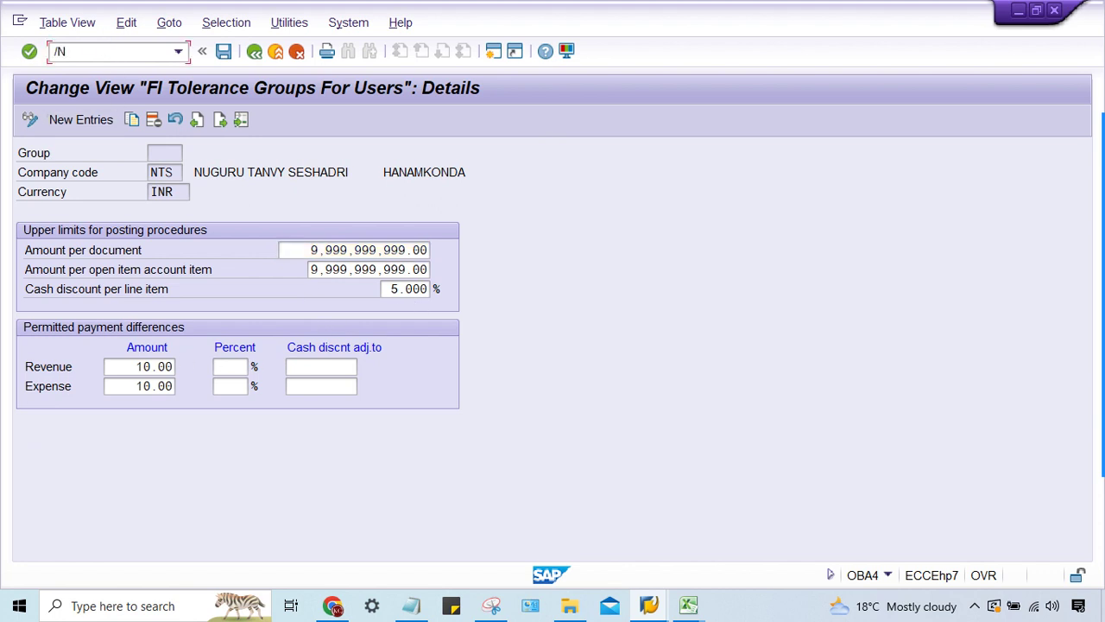
type("OBA0")
Add a new OBA0 G/L tolerance group for company code NTS described 'TOL. GRP. FOR NTS'
key("Return")
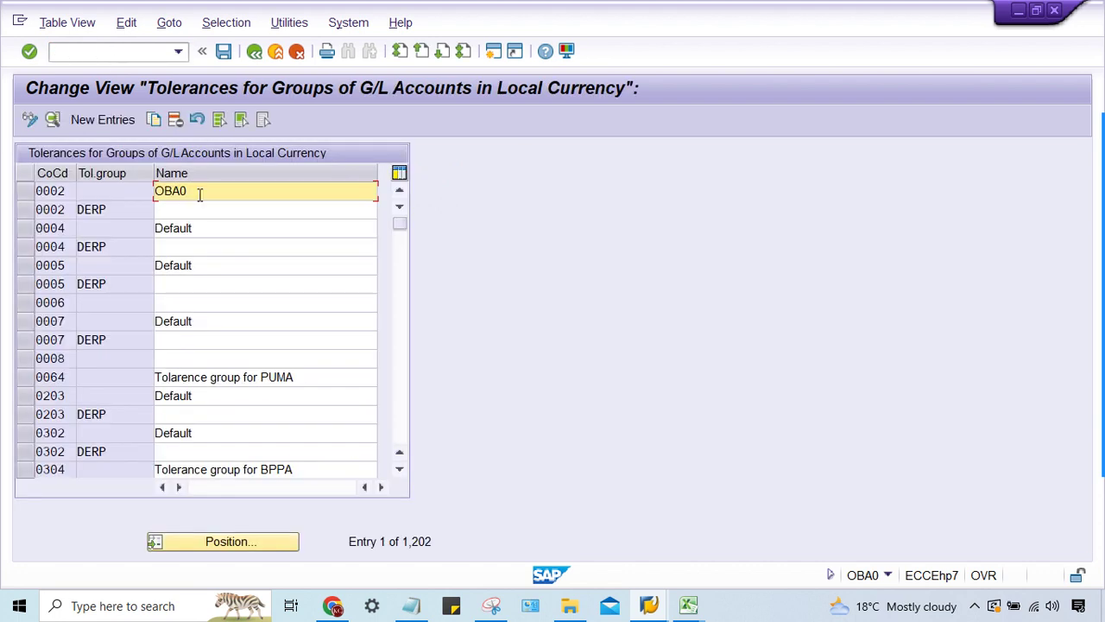
left_click(214, 541)
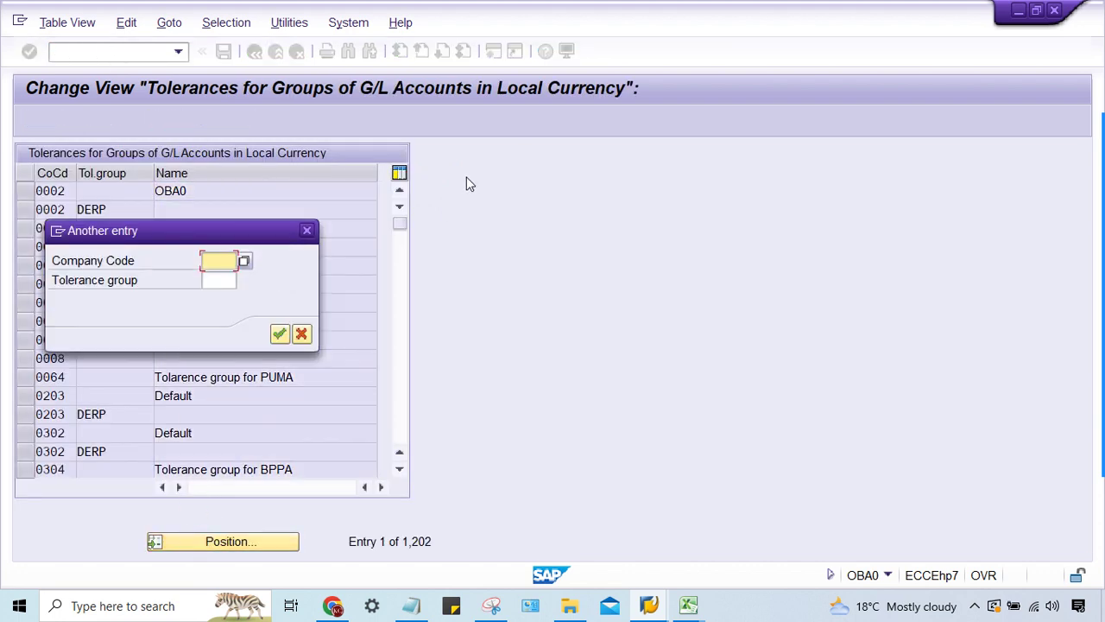
type("NV02")
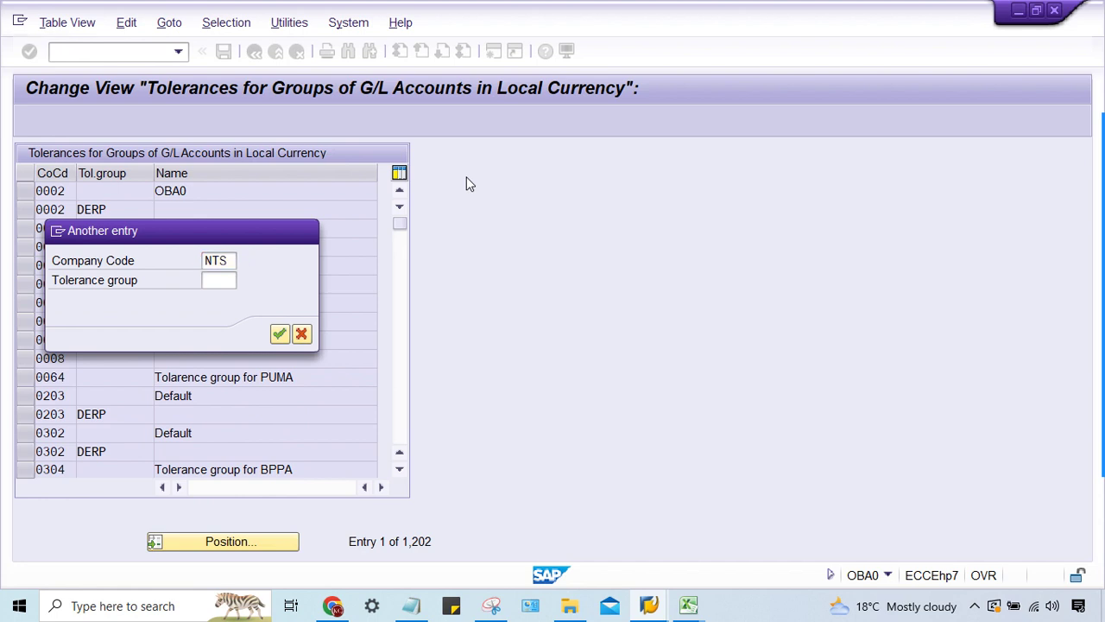
key("Return")
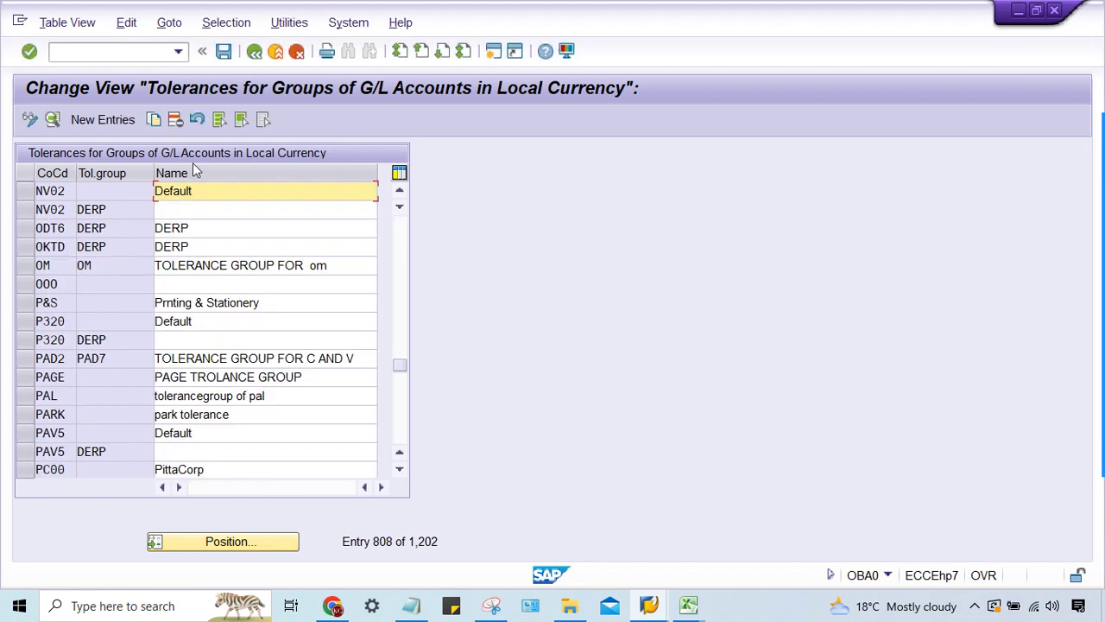
left_click(103, 120)
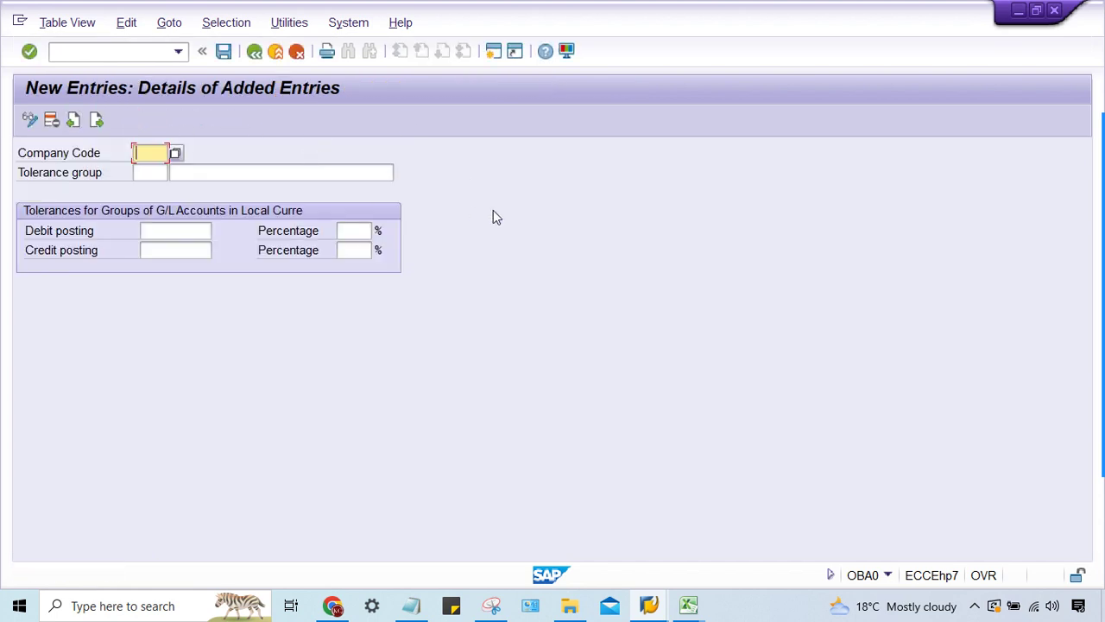
type("NTS")
key("Tab")
key("Tab")
type("TES")
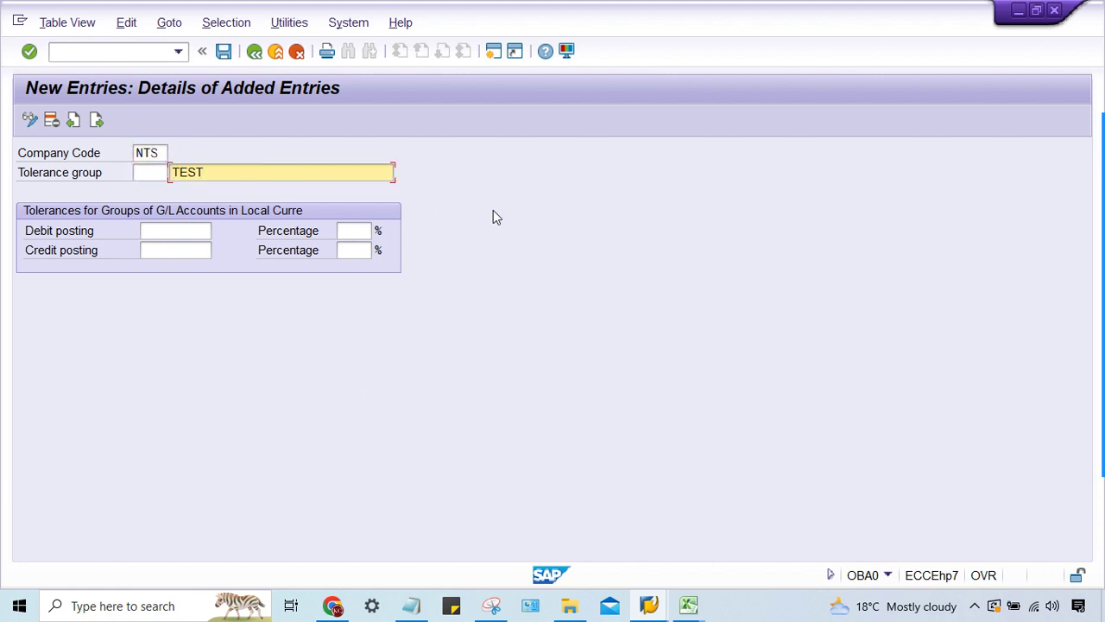
key("BackSpace")
key("BackSpace")
key("BackSpace")
key("BackSpace")
type("TOL. GRP. FOR NTS")
Set 10 INR debit and credit posting limits and save under a customizing request
left_click(172, 230)
type("10")
key("Tab")
type("10")
key("ctrl+s")
key("Return")
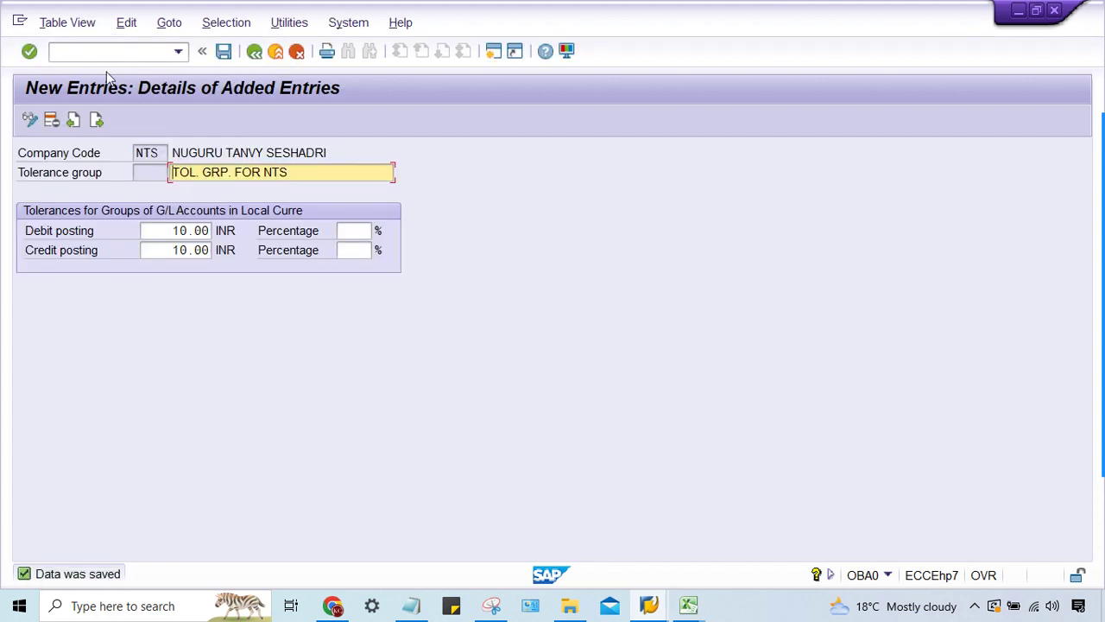
left_click(101, 51)
type("/NF.13")
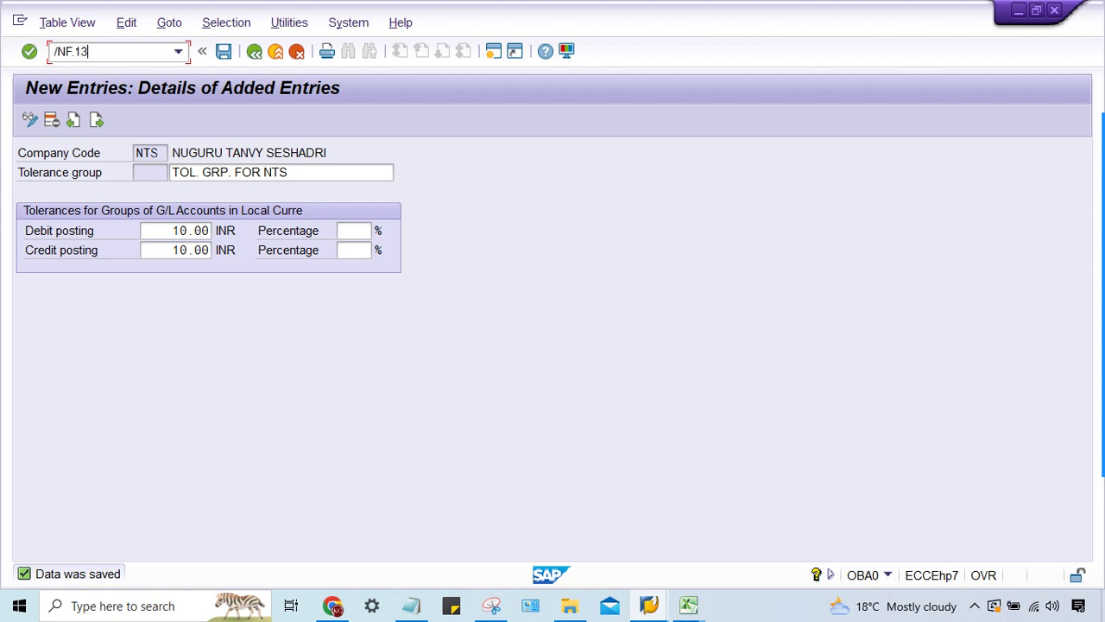
Test-run F.13 for company code NTS, fiscal year 2022, G/L account 2010
key("Return")
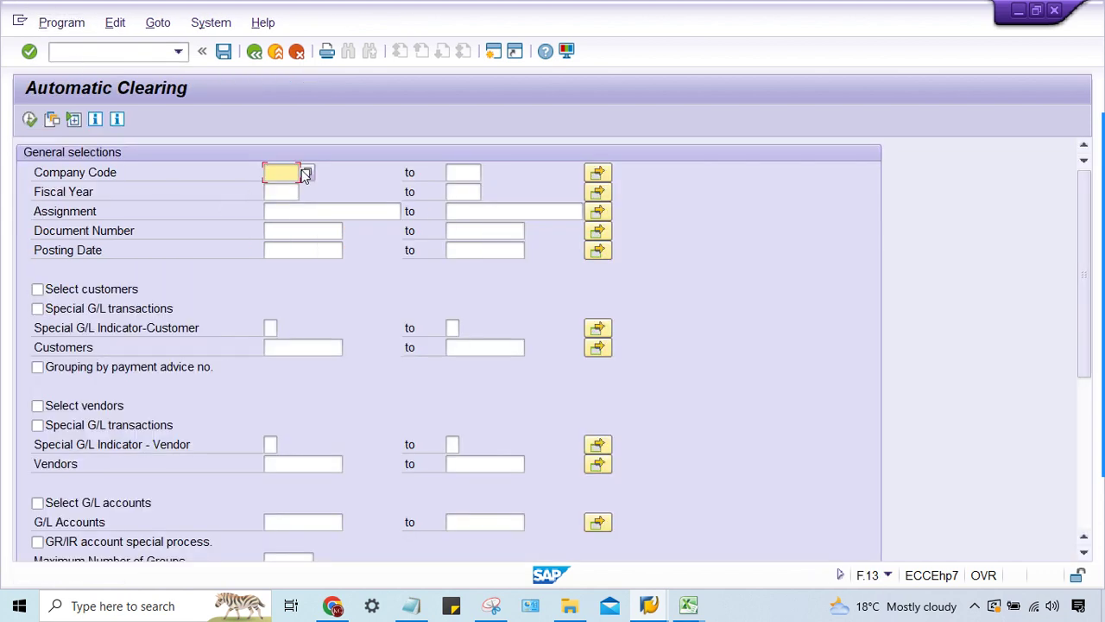
type("NTS")
key("Tab")
type("2022")
scroll(198, 245, "down", 3)
left_click(37, 418)
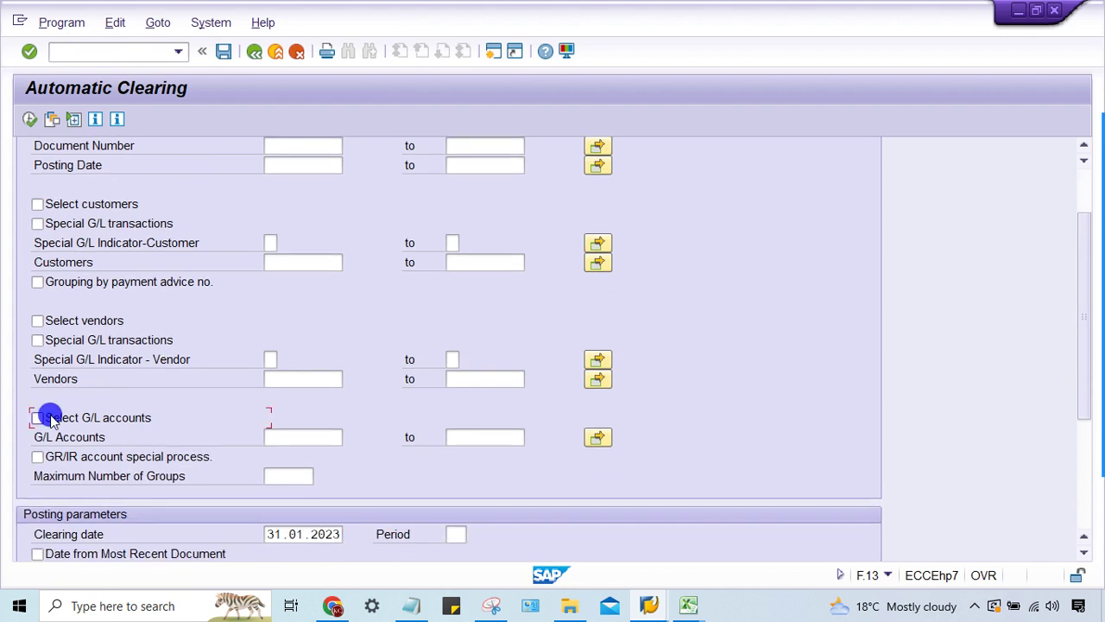
left_click(302, 435)
type("2010")
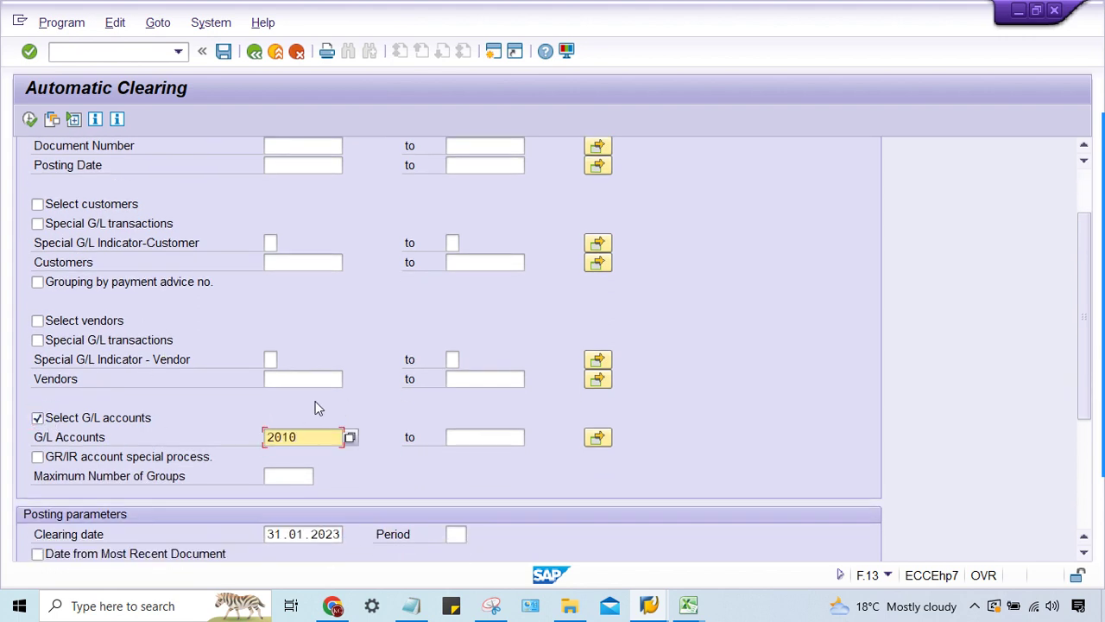
scroll(316, 404, "down", 3)
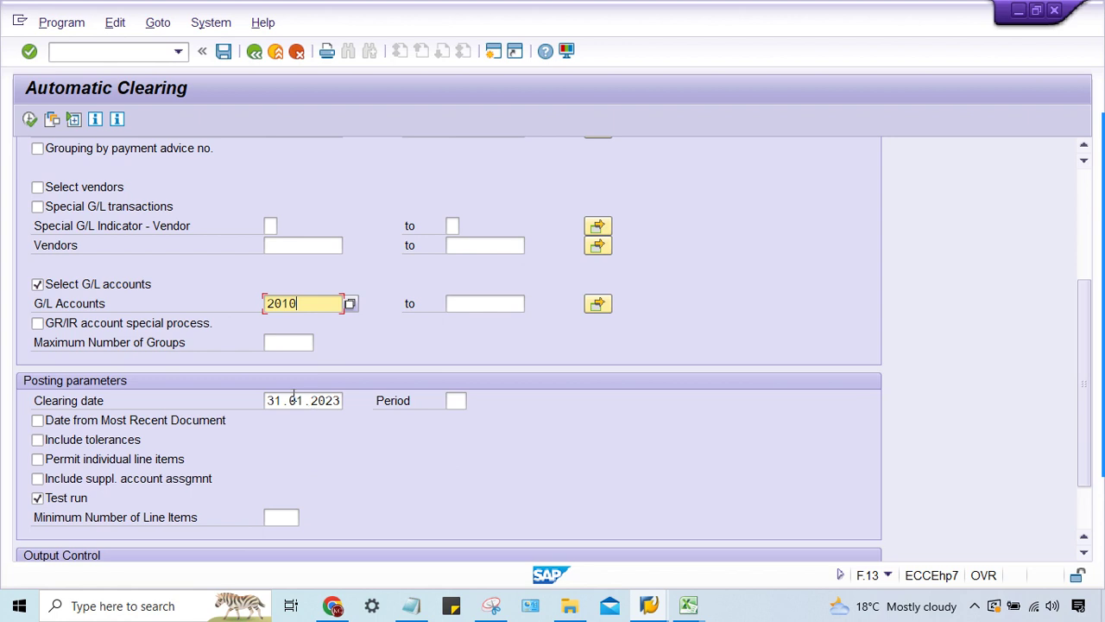
left_click(29, 119)
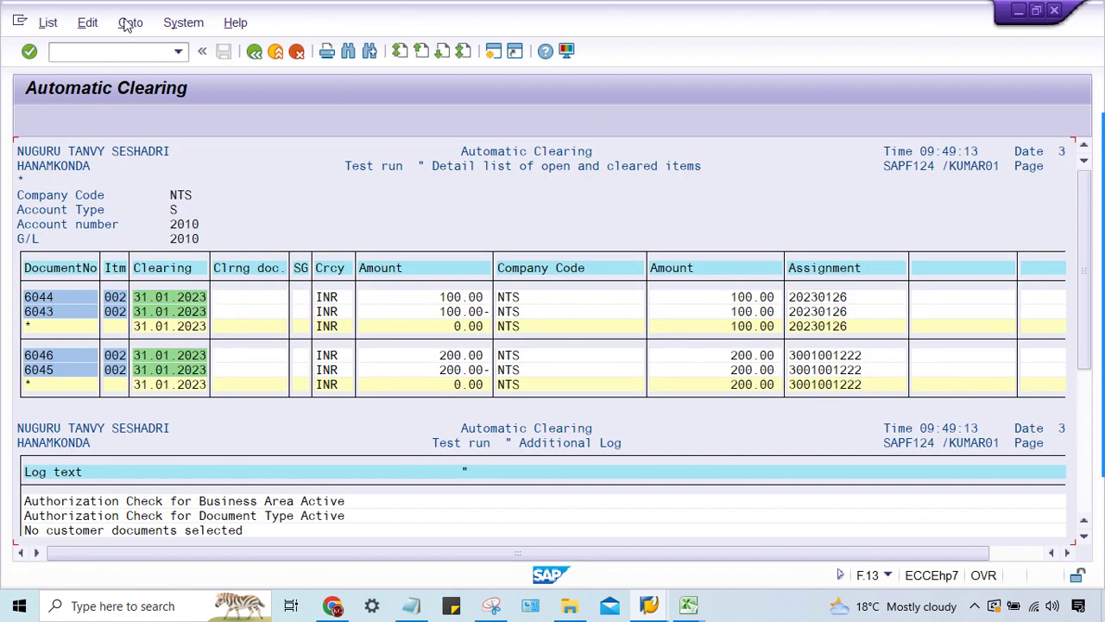
left_click(255, 52)
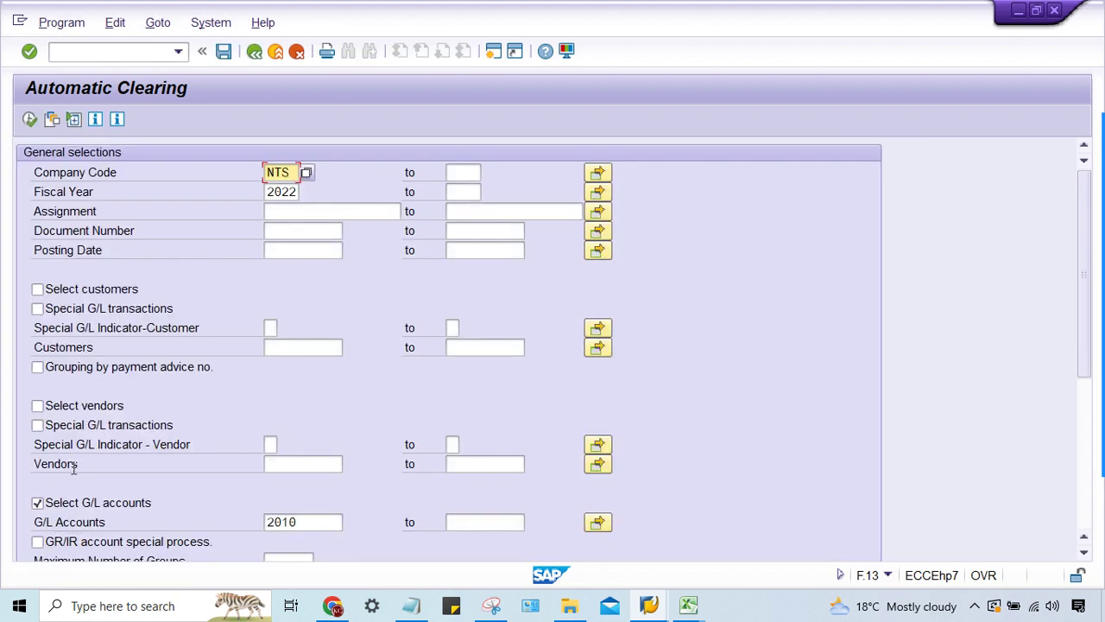
Execute the production clearing run, posting clearing documents 6047 and 6048
scroll(37, 499, "down", 3)
scroll(37, 499, "down", 3)
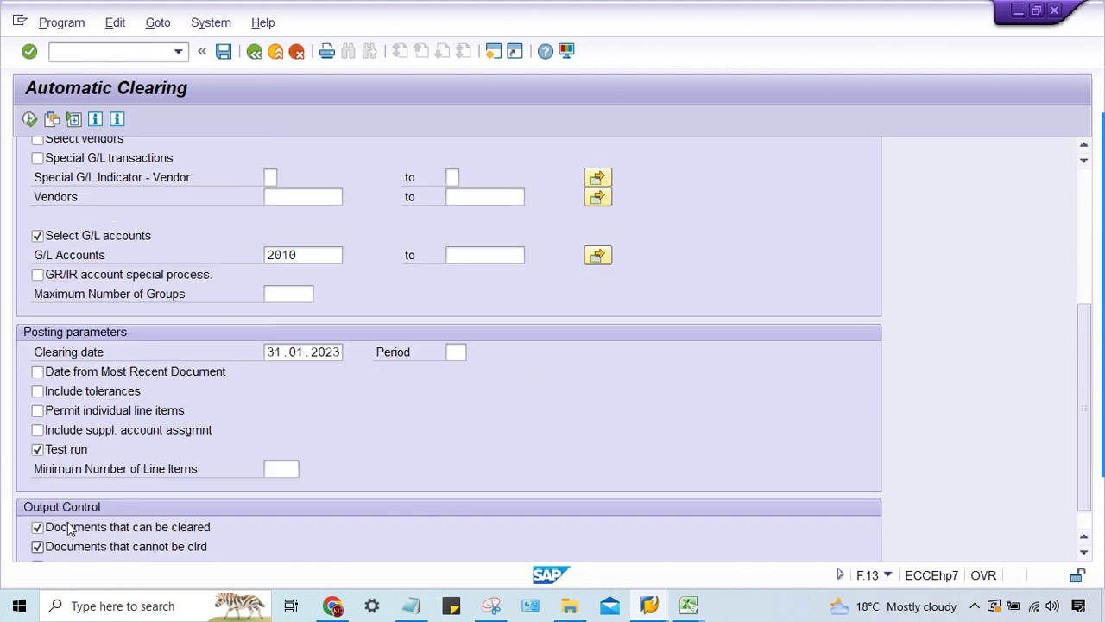
left_click(37, 437)
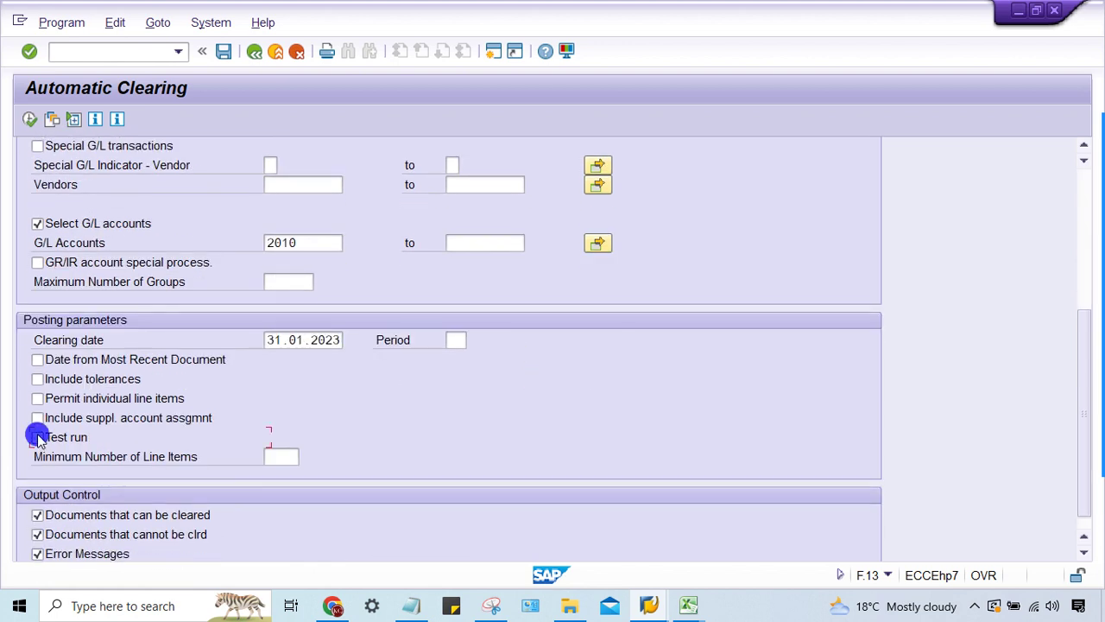
left_click(29, 119)
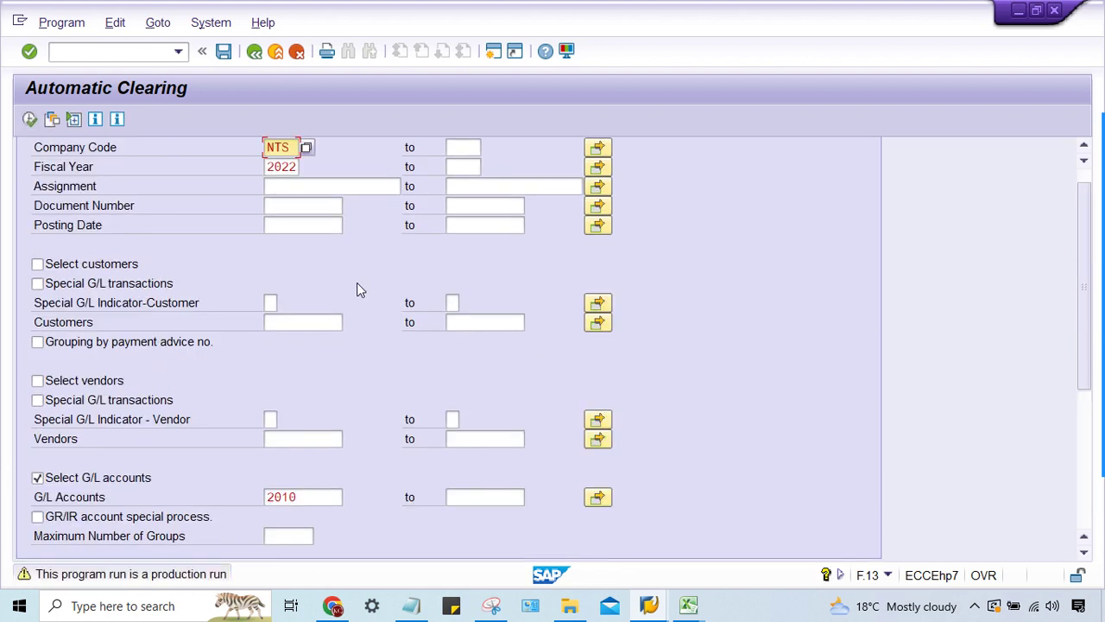
key("Return")
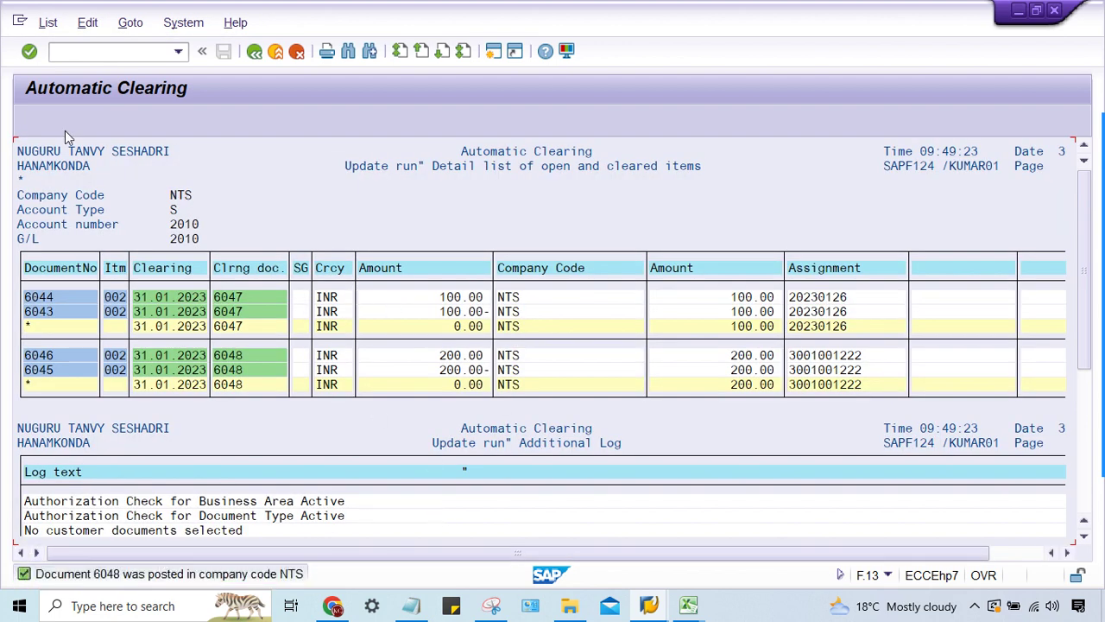
left_click(79, 51)
type("/NFBL3N")
List all items of account 2010 in NTS, showing documents 6043–6046 cleared to 0.00 INR
key("Return")
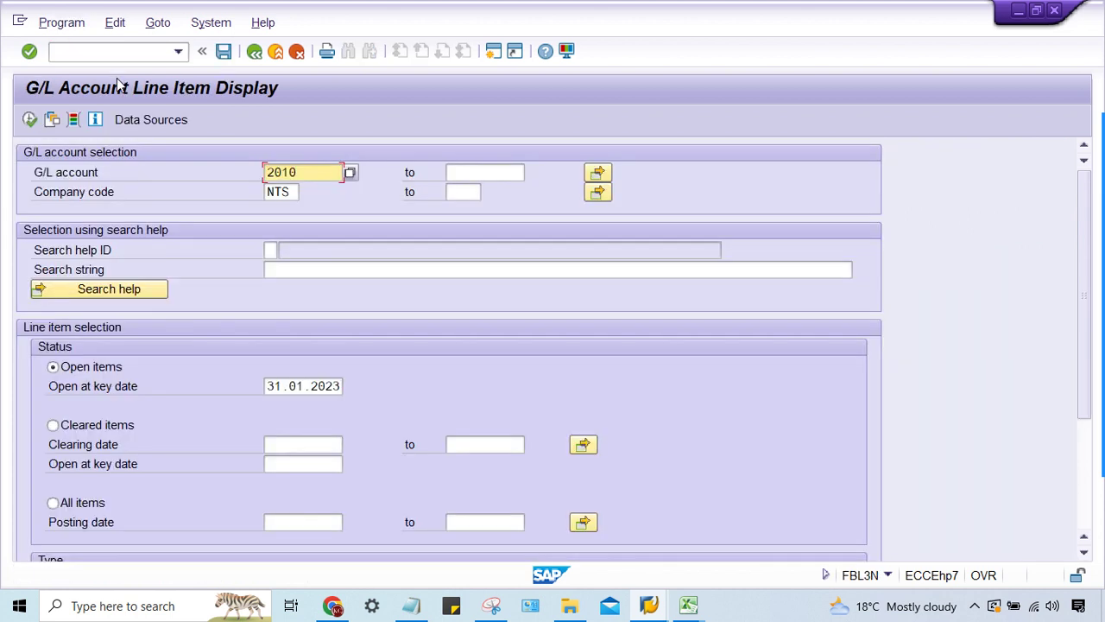
left_click(53, 502)
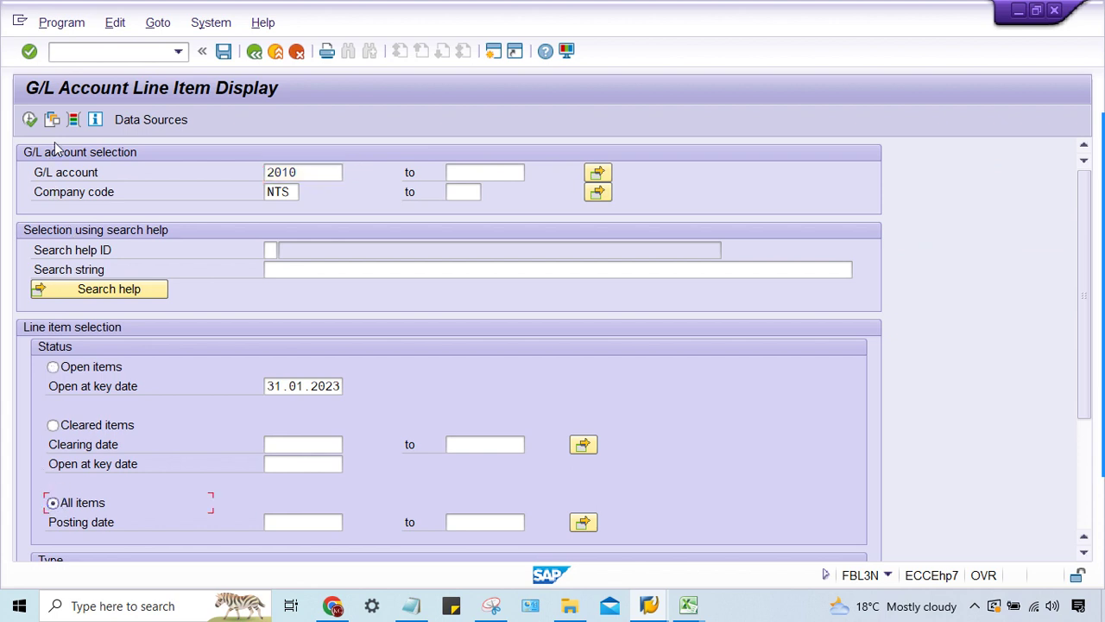
left_click(29, 119)
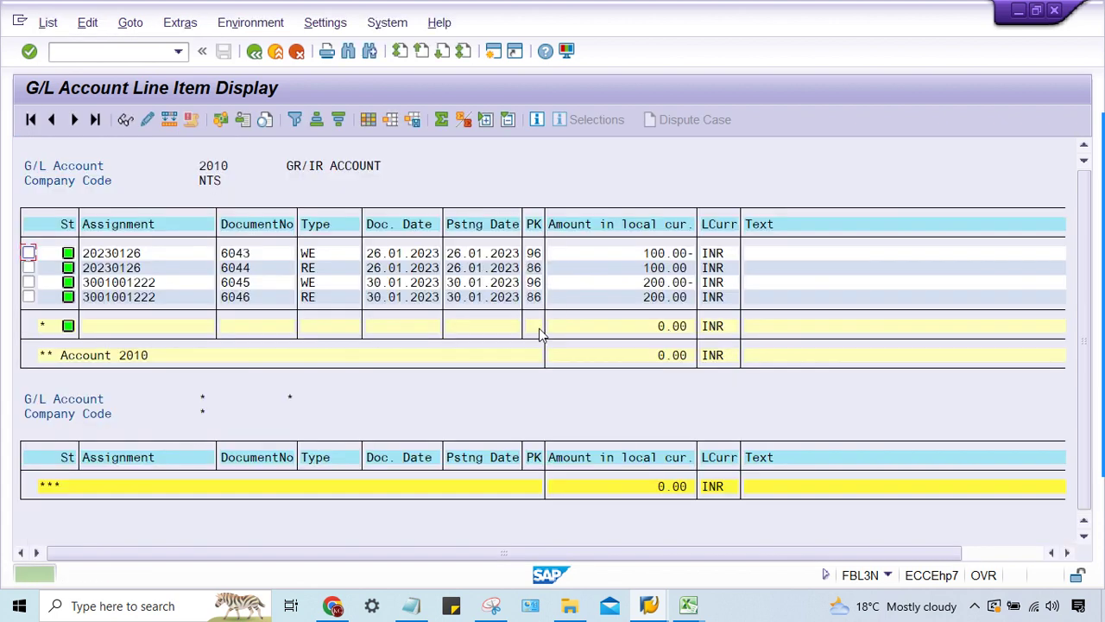